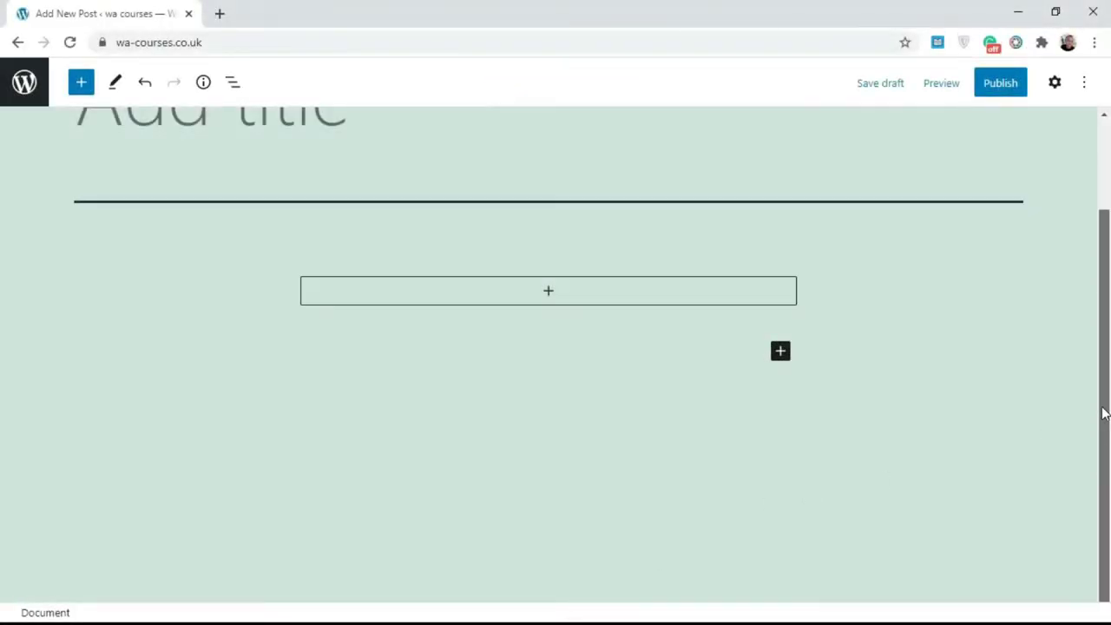
Insert a Gallery block into the post and open its Media Library picker.
left_click_drag(1104, 412, 1099, 303)
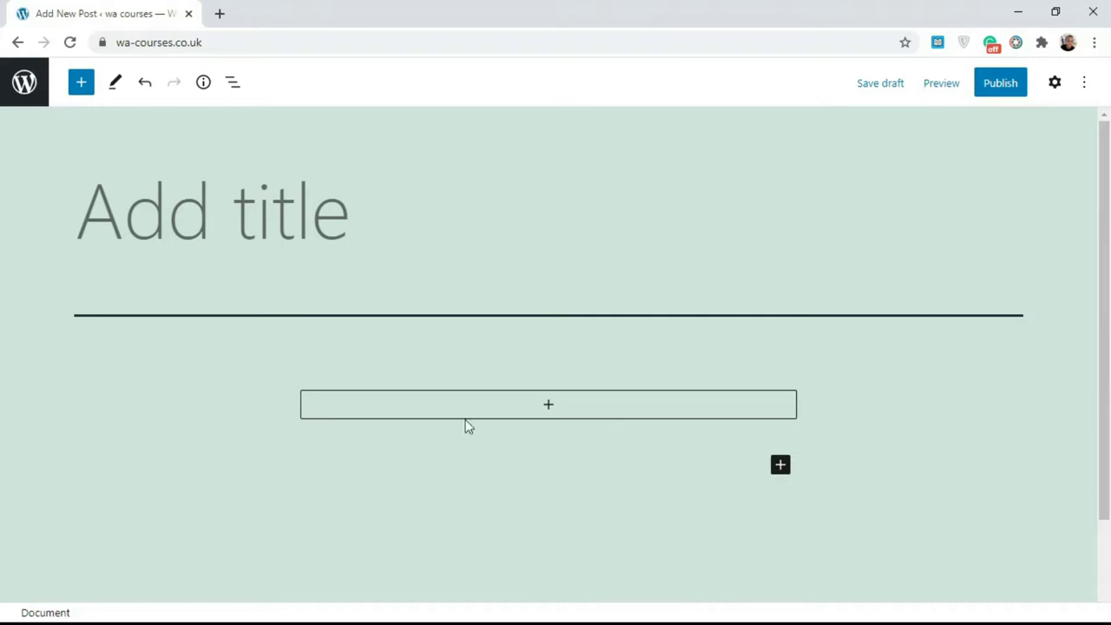
left_click(779, 467)
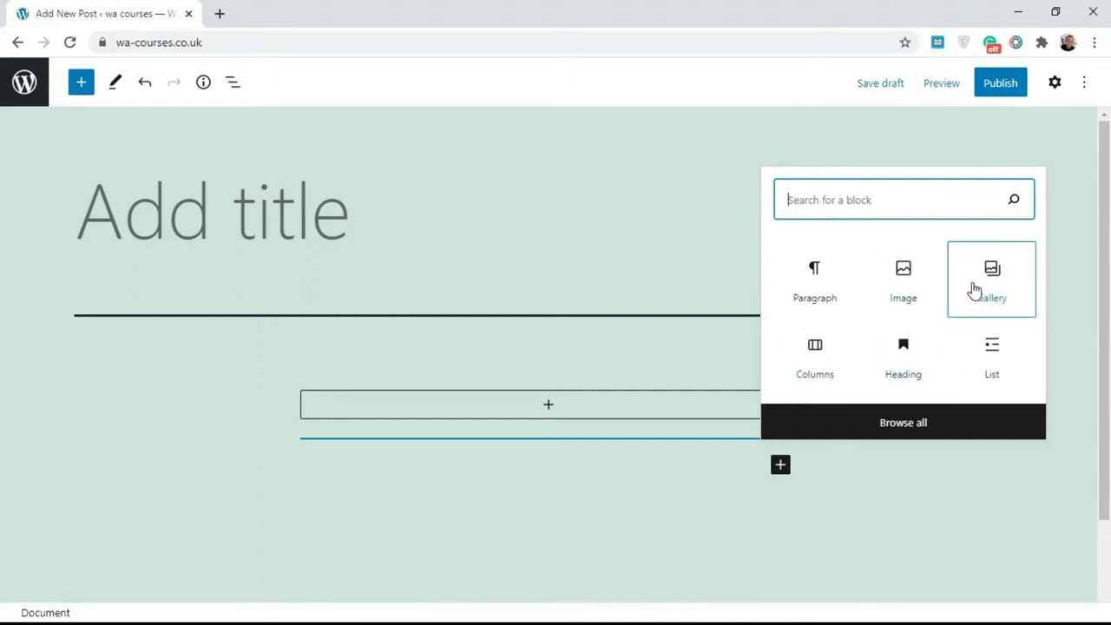
left_click(1000, 287)
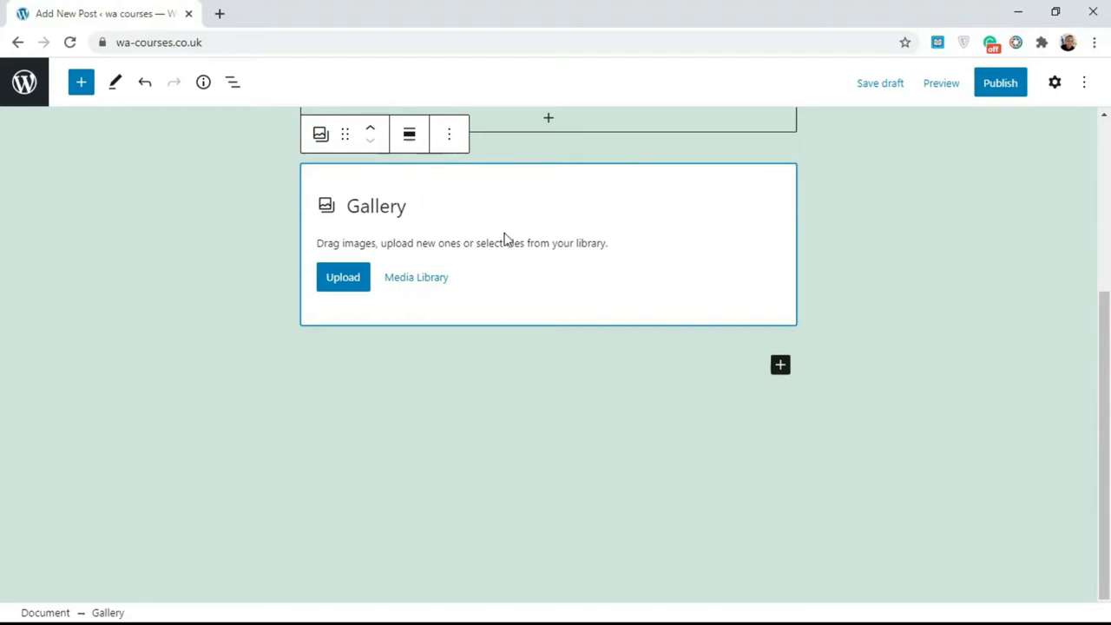
left_click(426, 285)
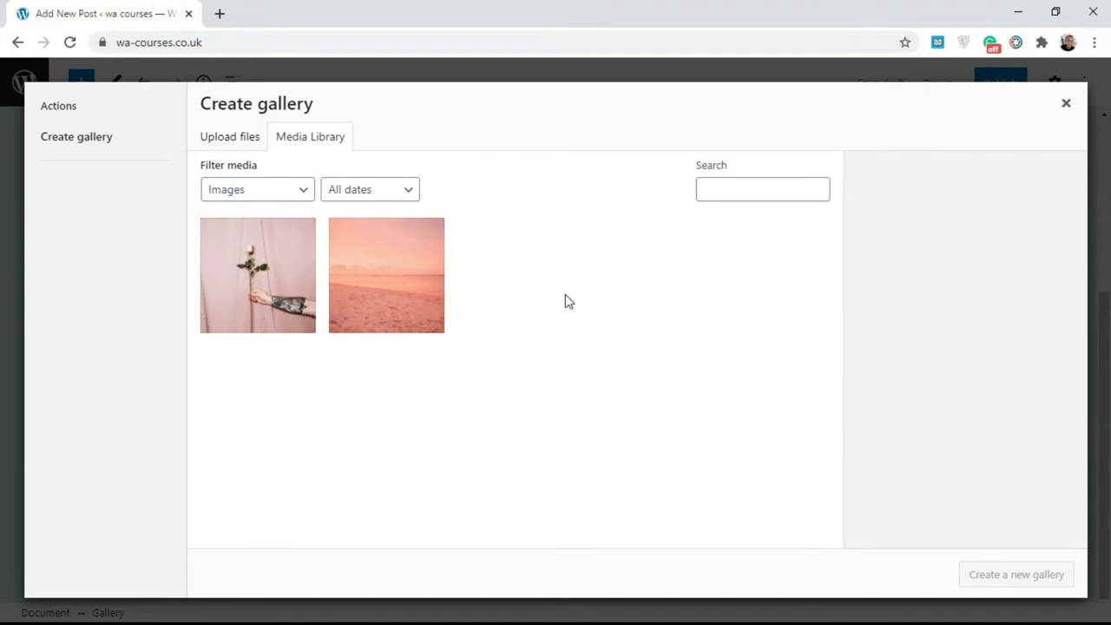
Upload the hands, girl and rope photos from the wa folder into the media library.
left_click(231, 139)
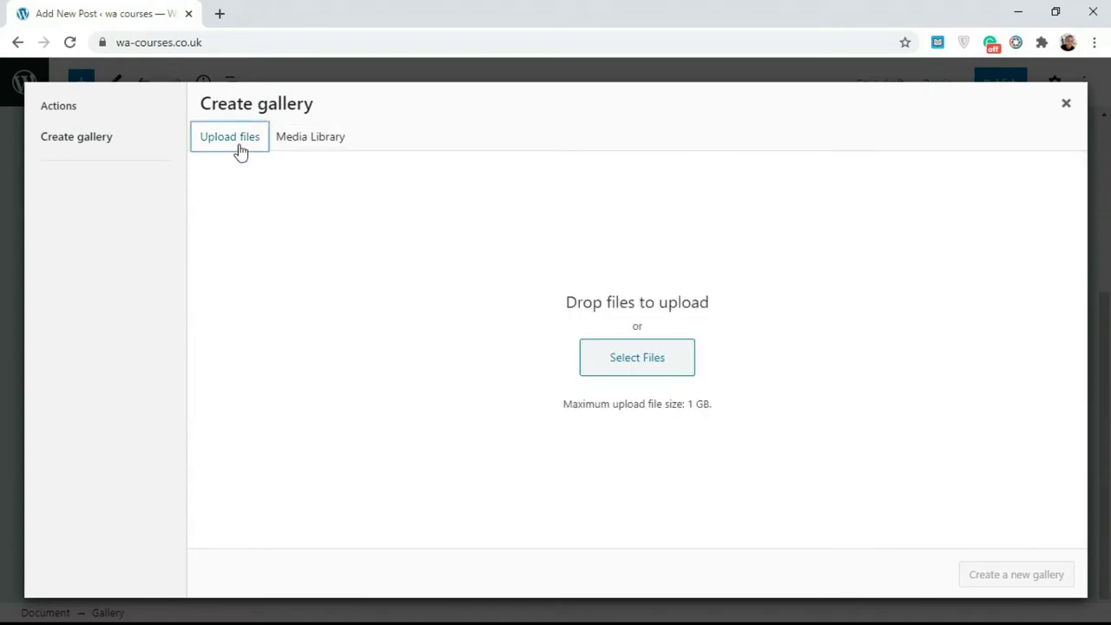
left_click(599, 369)
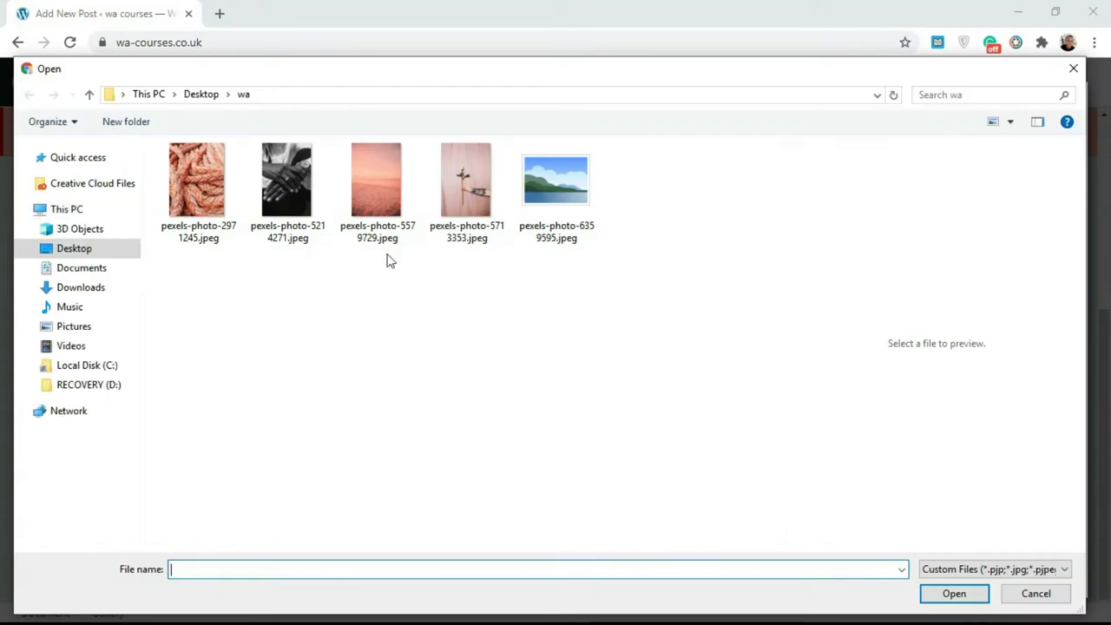
left_click(287, 208)
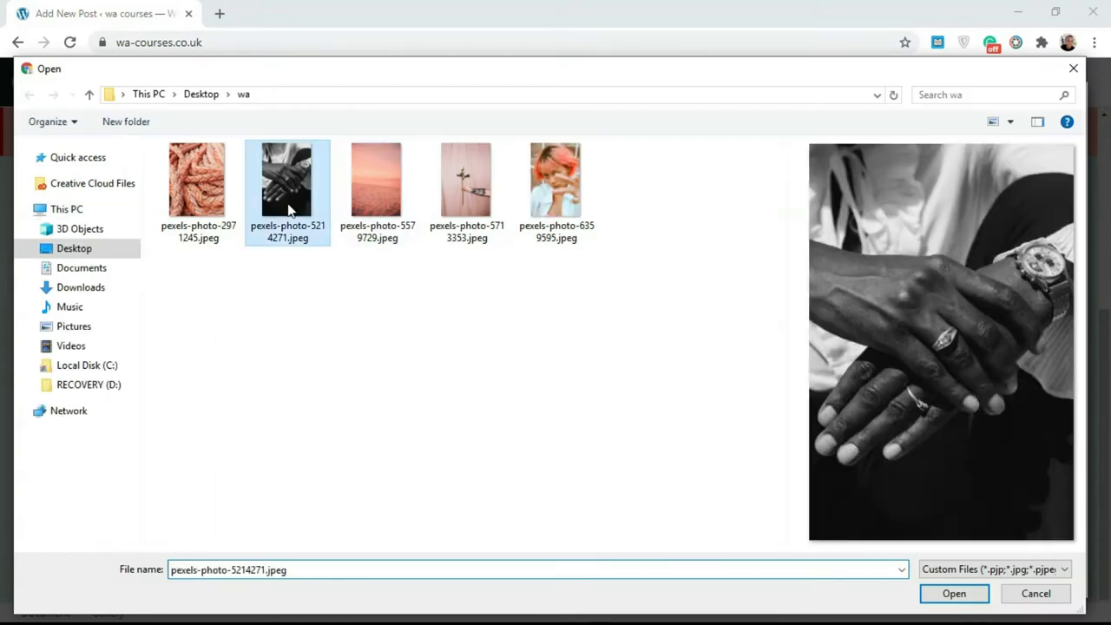
left_click(545, 201, "ctrl")
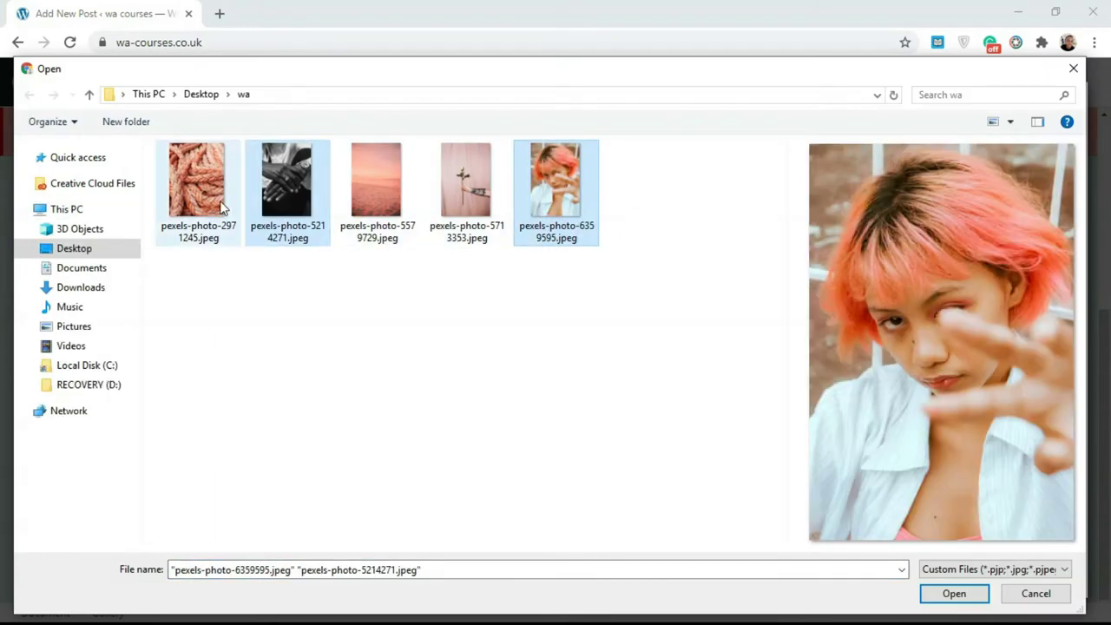
left_click(219, 207, "ctrl")
left_click(955, 593)
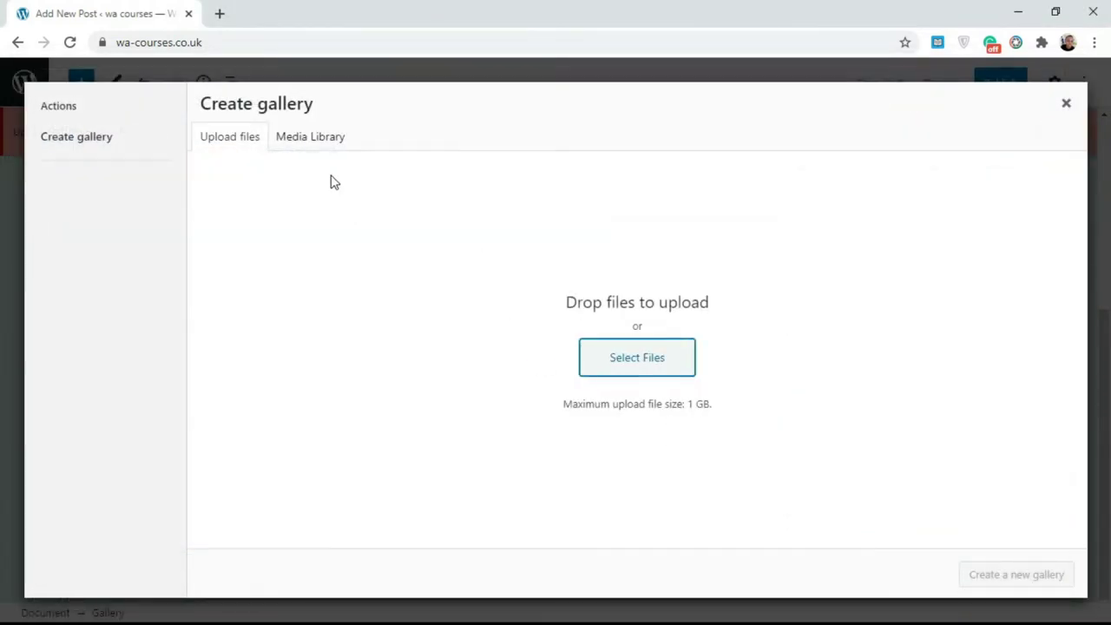
left_click(304, 136)
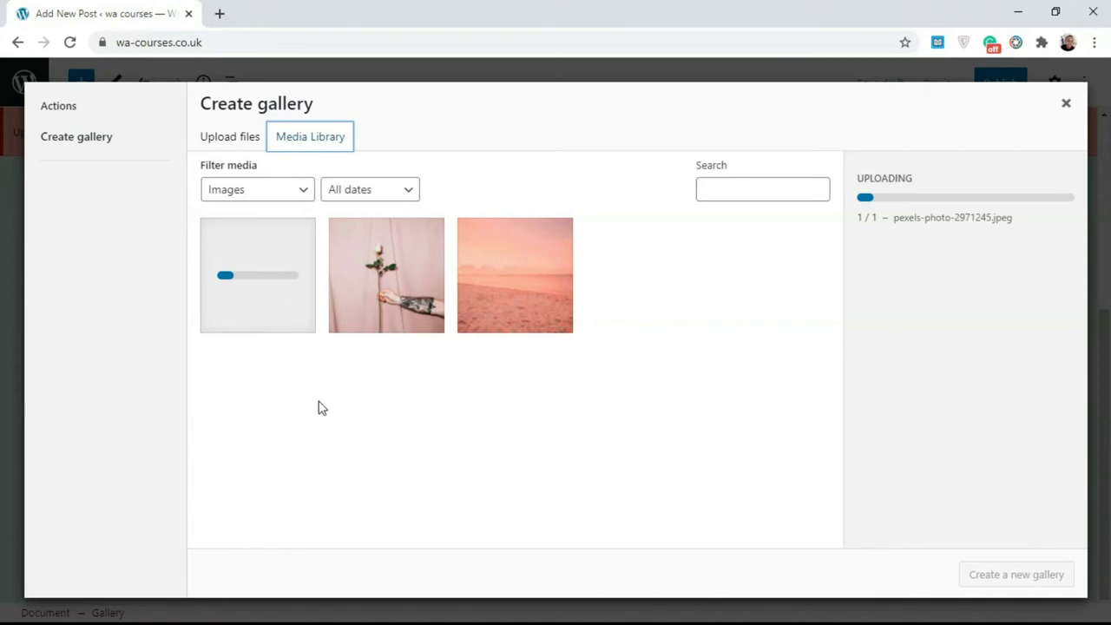
Select the girl, hands, rope, rose and beach photos for the gallery.
left_click(279, 308)
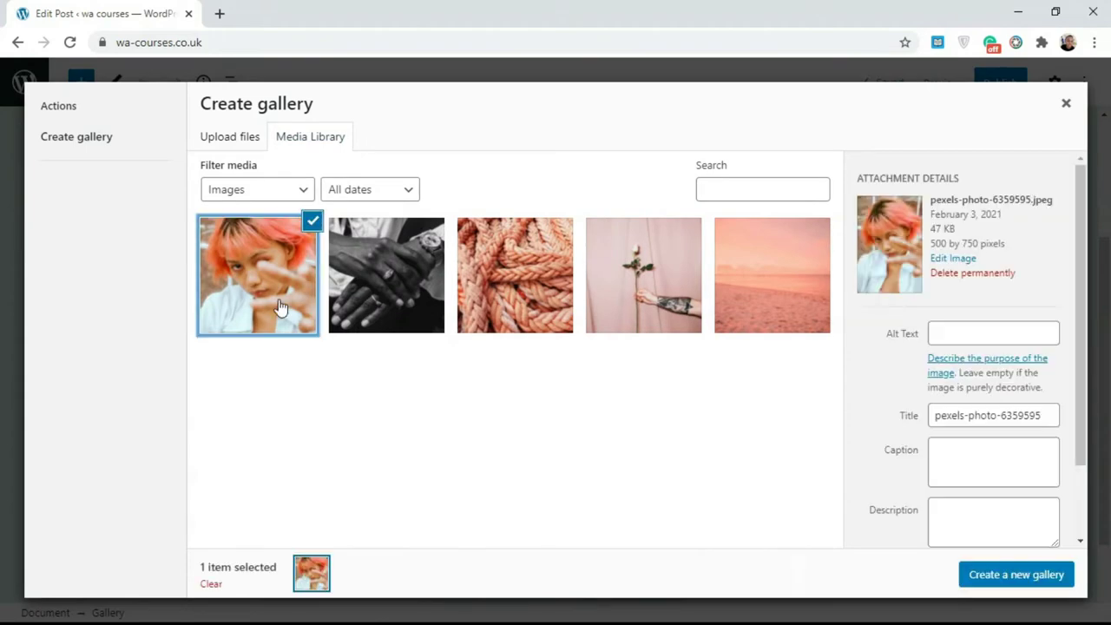
left_click(371, 282)
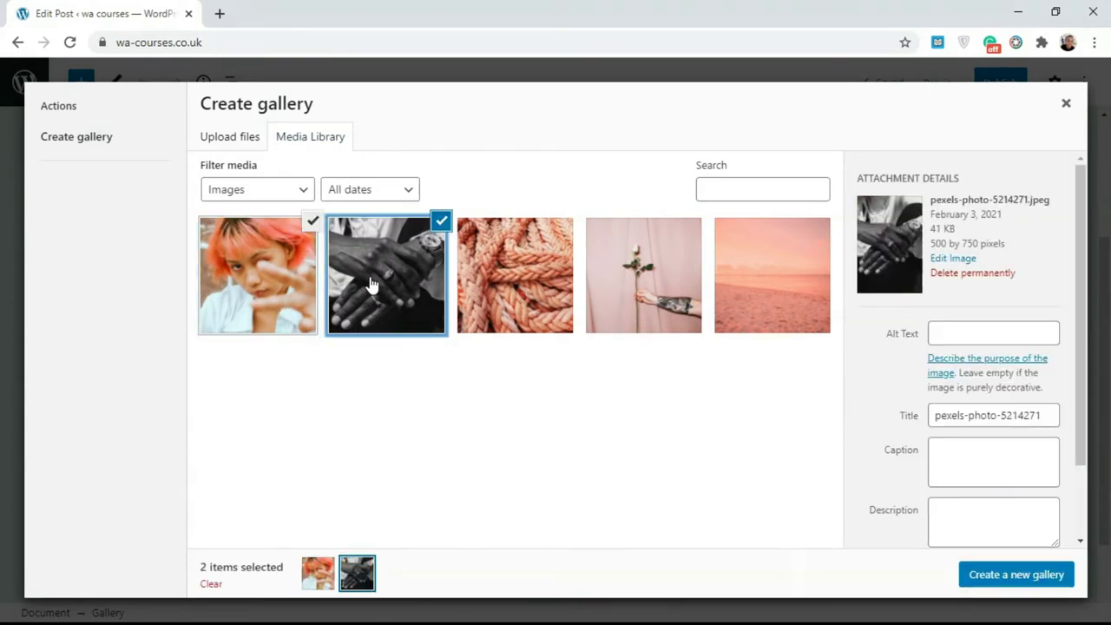
left_click(492, 281)
left_click(645, 270)
left_click(736, 266)
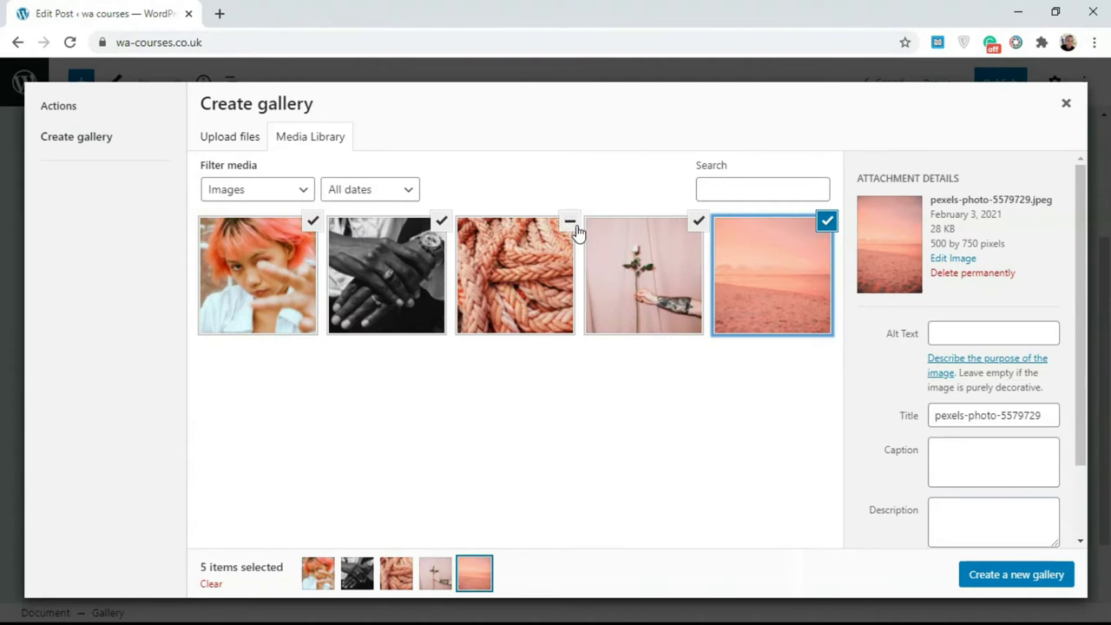
Reselect the hands and rope photos so they come last, then build the gallery.
left_click(576, 227)
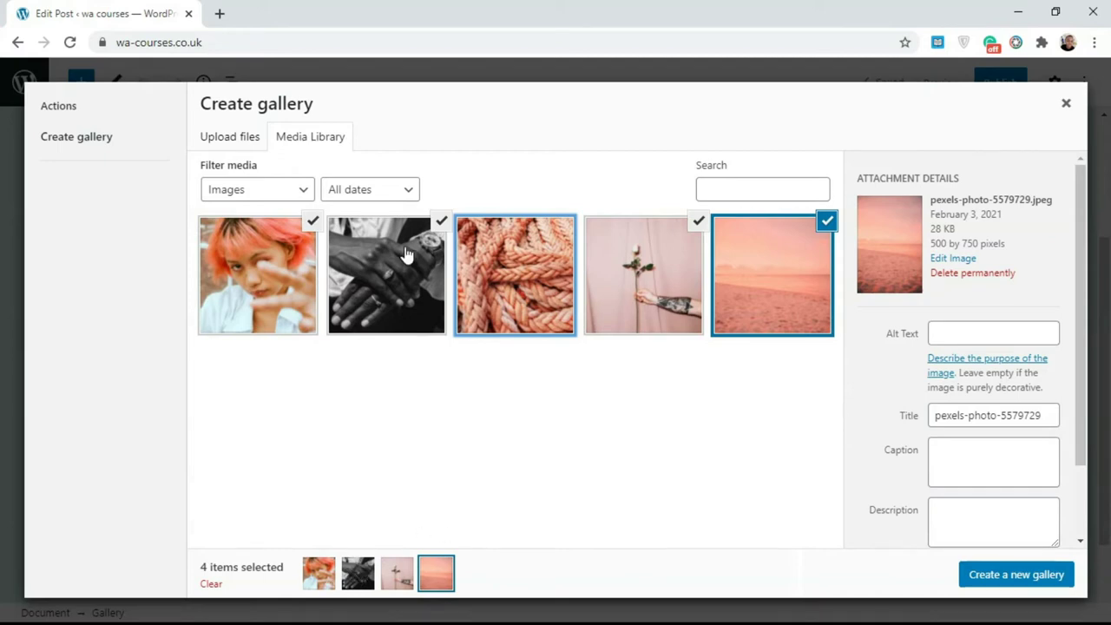
left_click(441, 222)
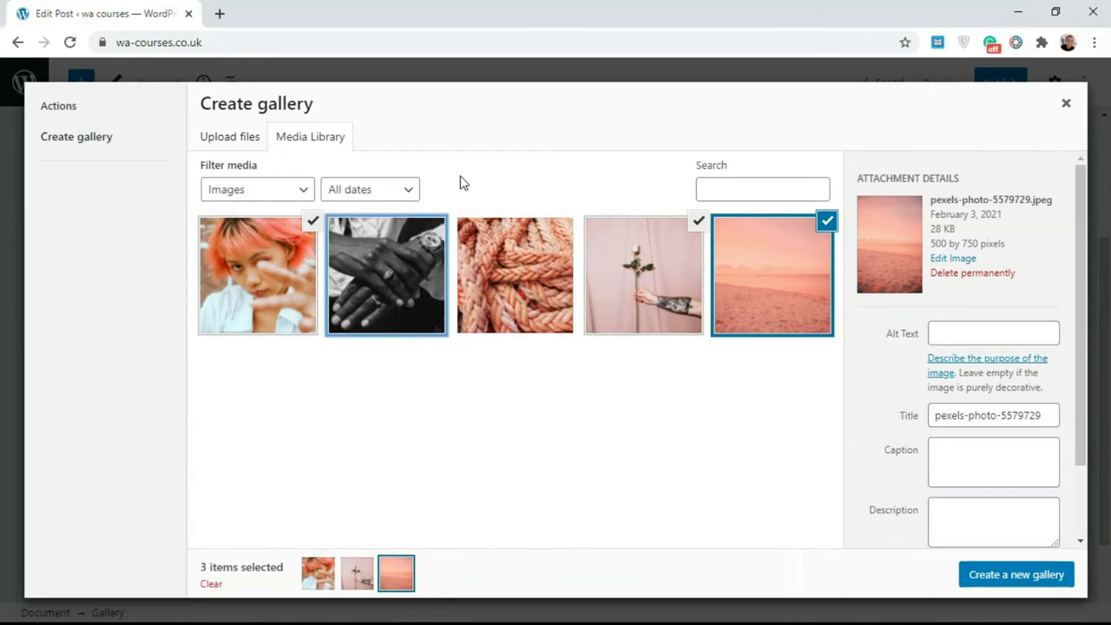
left_click(440, 223)
left_click(532, 252)
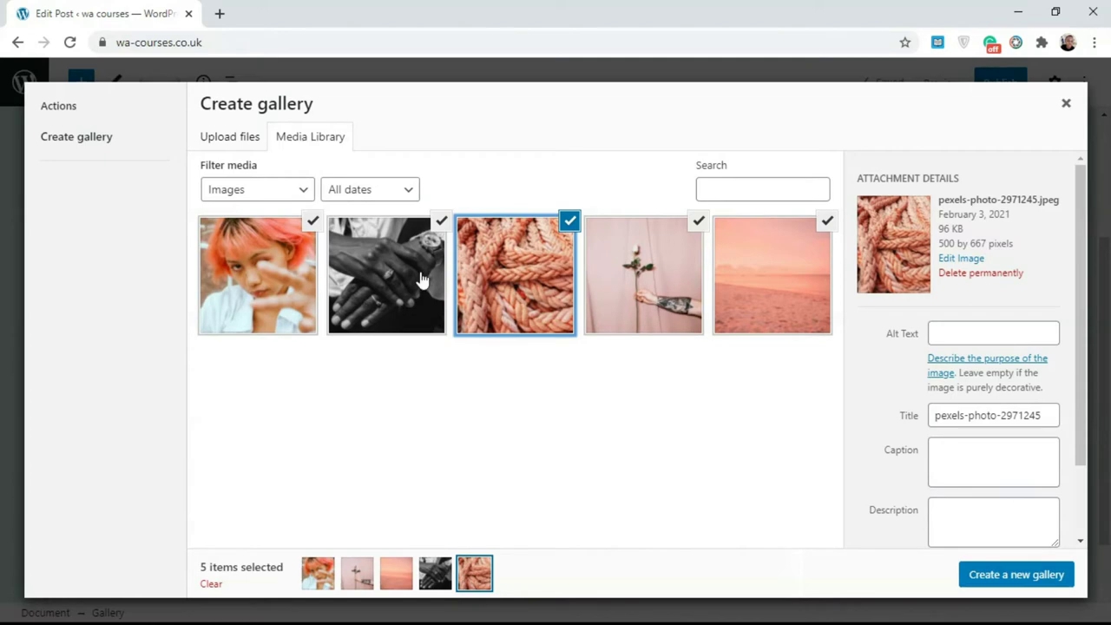
left_click(1016, 582)
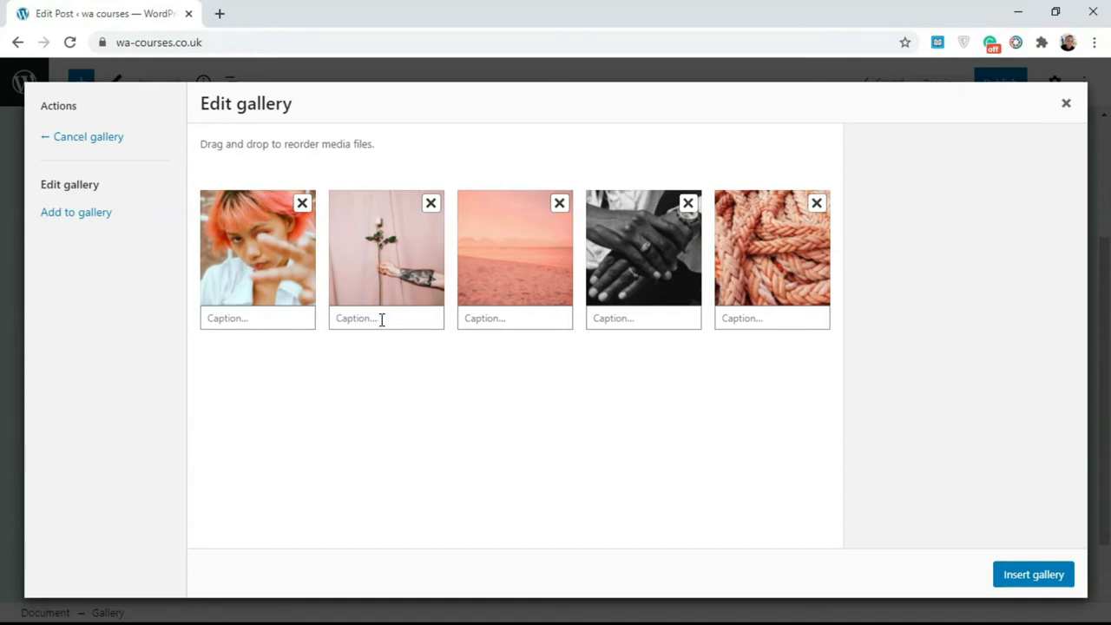
Caption the first two gallery photos 'girl' and 'flower', leaving the rest blank.
left_click(239, 320)
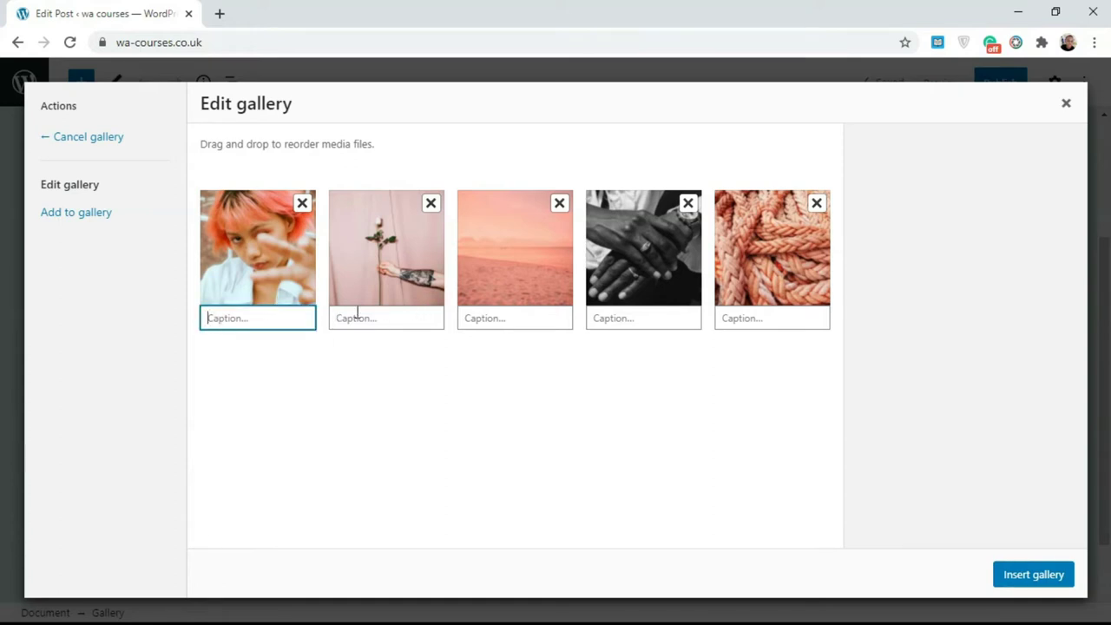
type("girl")
left_click(384, 311)
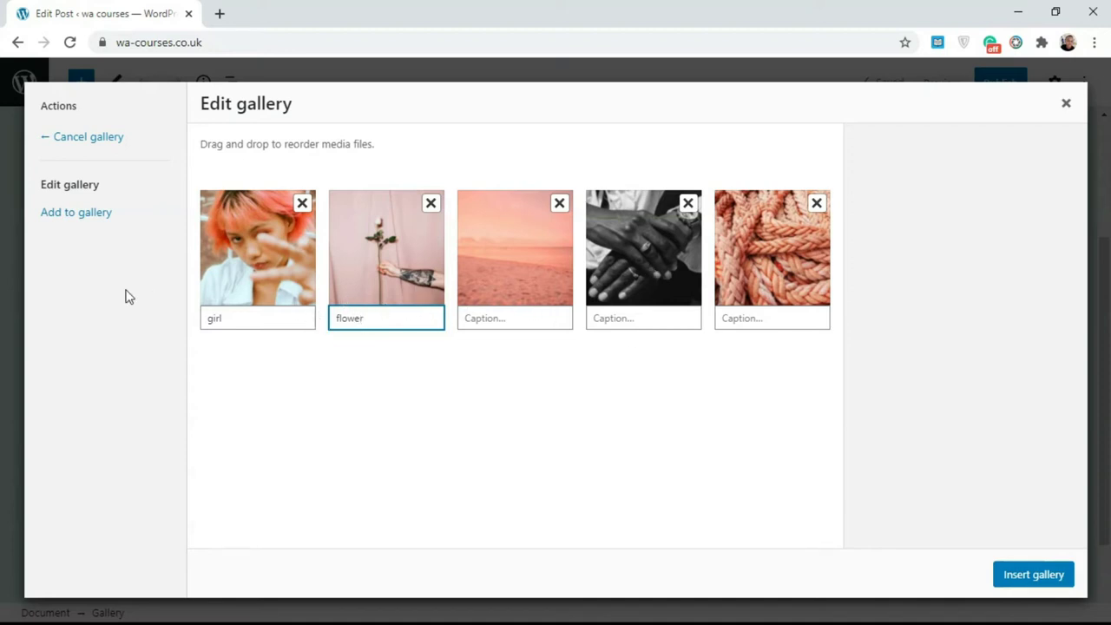
left_click(87, 213)
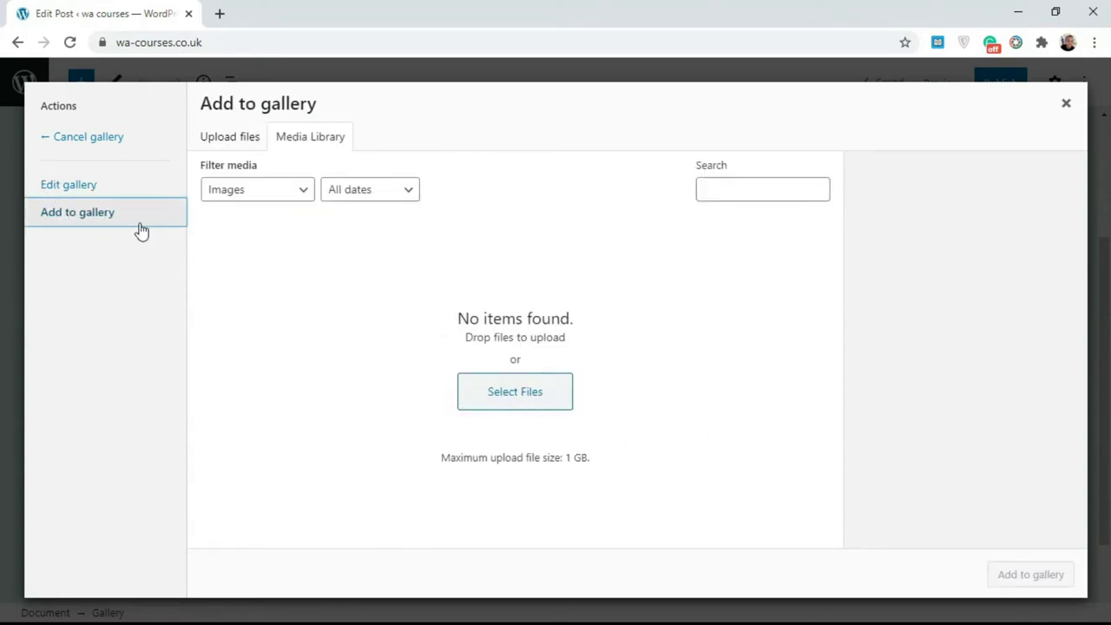
left_click(45, 187)
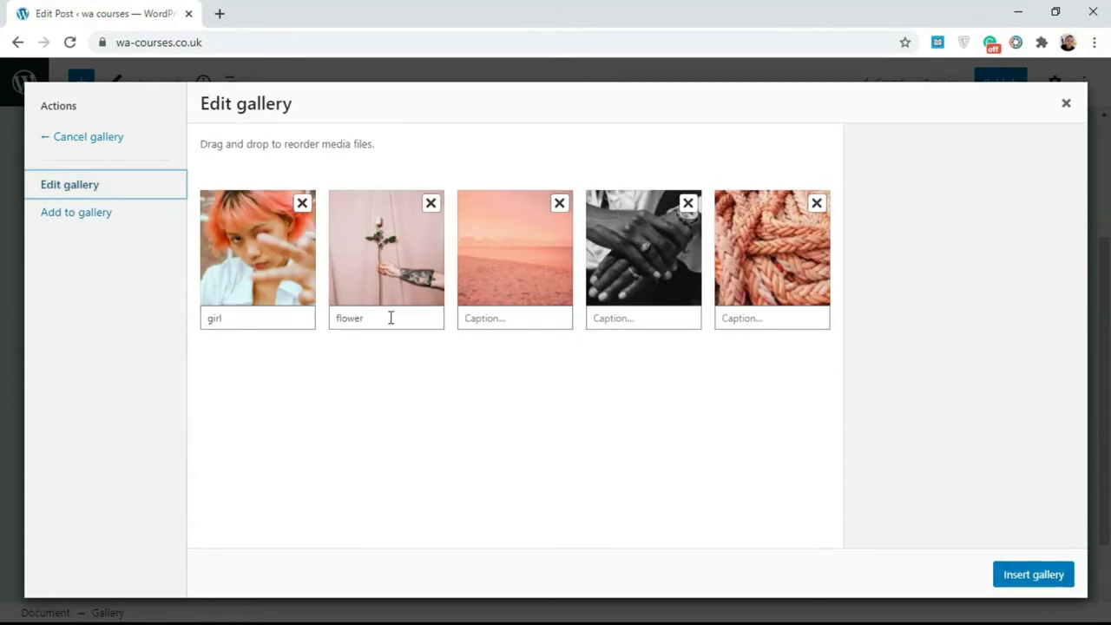
left_click(523, 319)
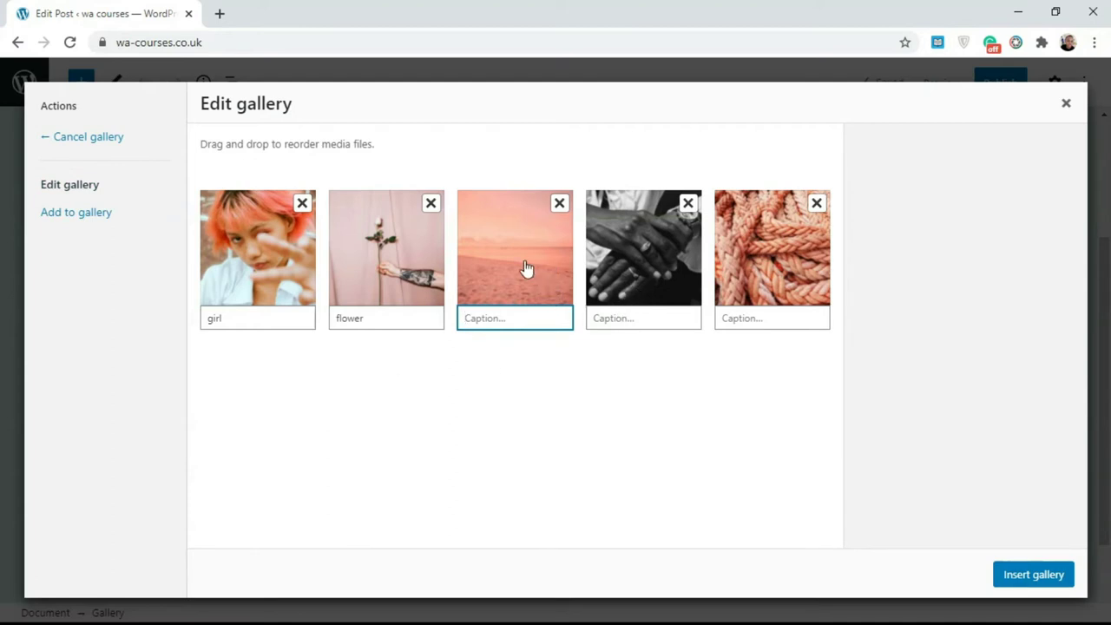
Drag the thumbnails into the order girl, flower, hands, beach, rope and insert the gallery.
left_click_drag(518, 258, 399, 258)
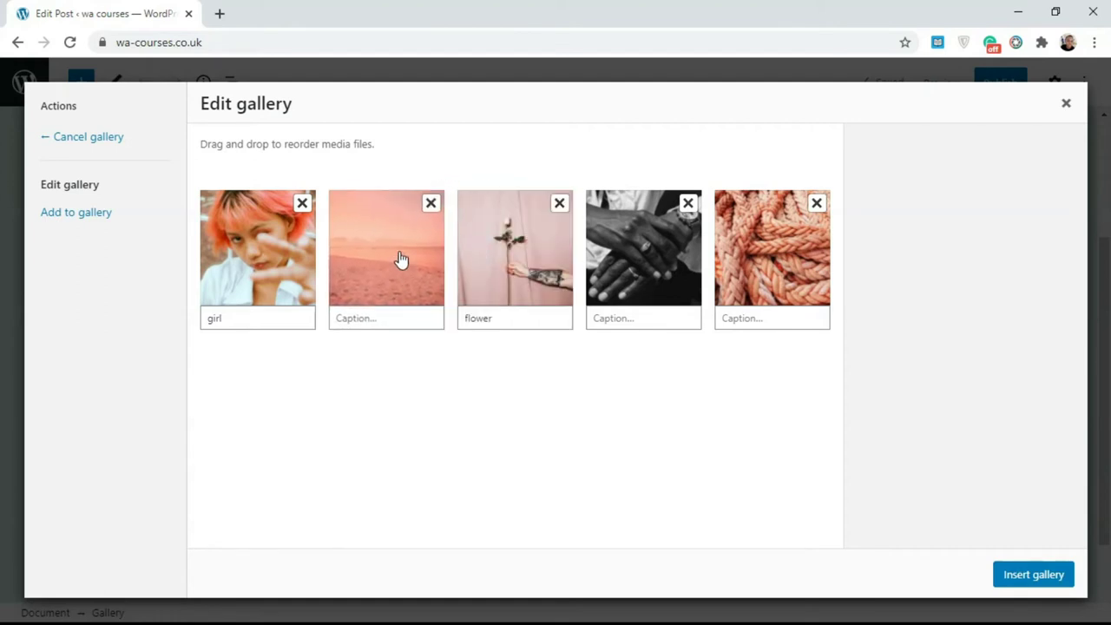
left_click_drag(633, 268, 357, 239)
left_click_drag(598, 253, 552, 256)
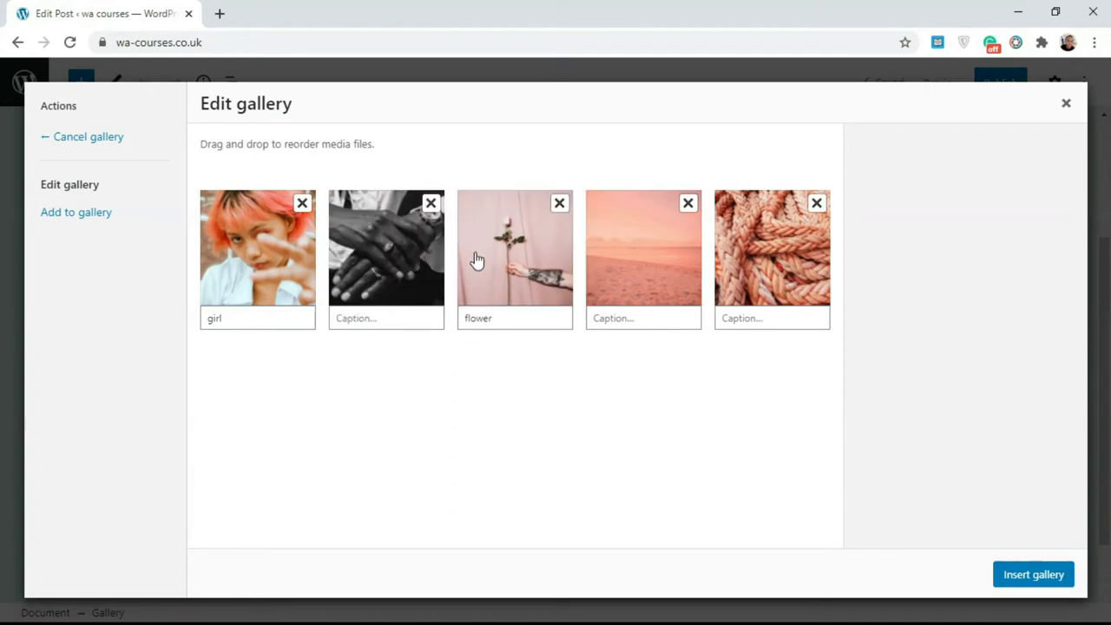
left_click_drag(770, 268, 638, 260)
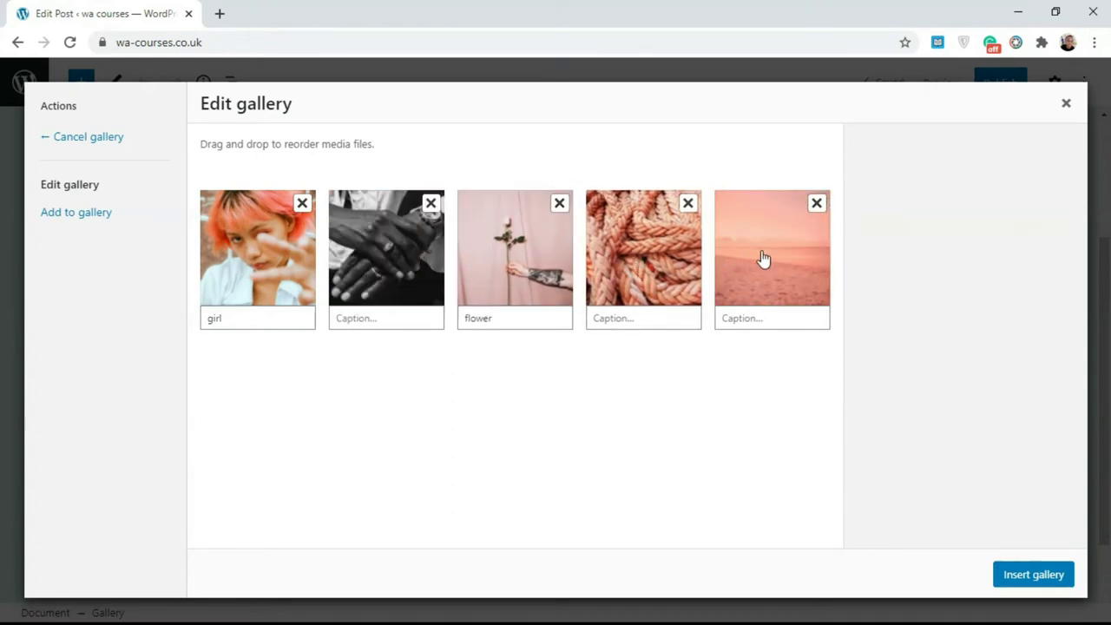
left_click_drag(761, 255, 519, 252)
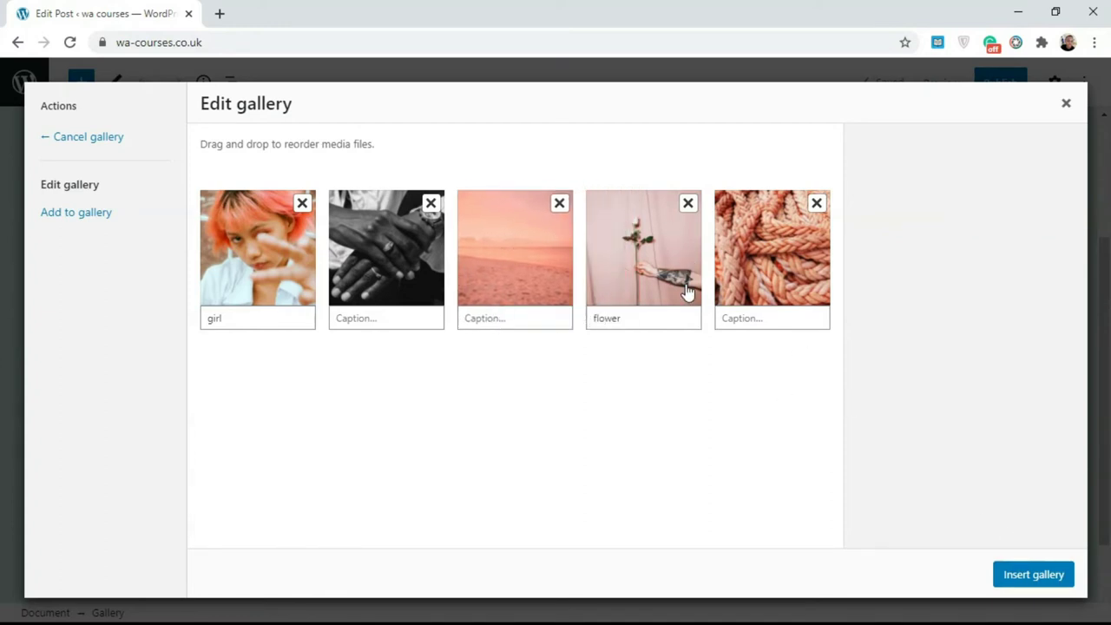
left_click_drag(643, 252, 387, 252)
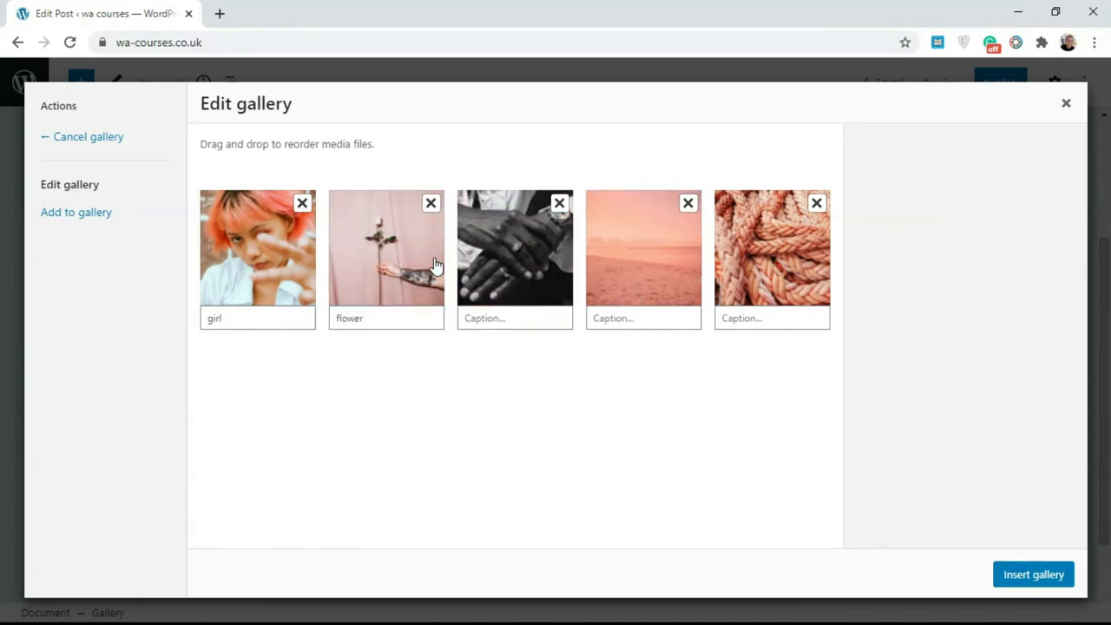
left_click(1033, 575)
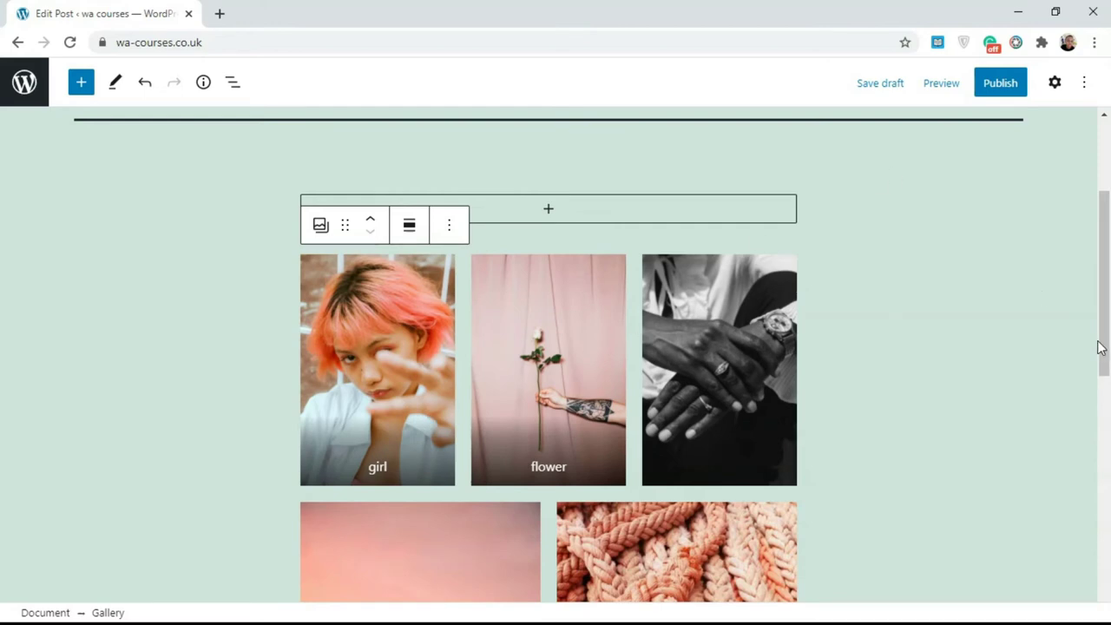
Check the gallery captions, keeping captions only under the girl and flower photos.
left_click_drag(1101, 350, 1072, 385)
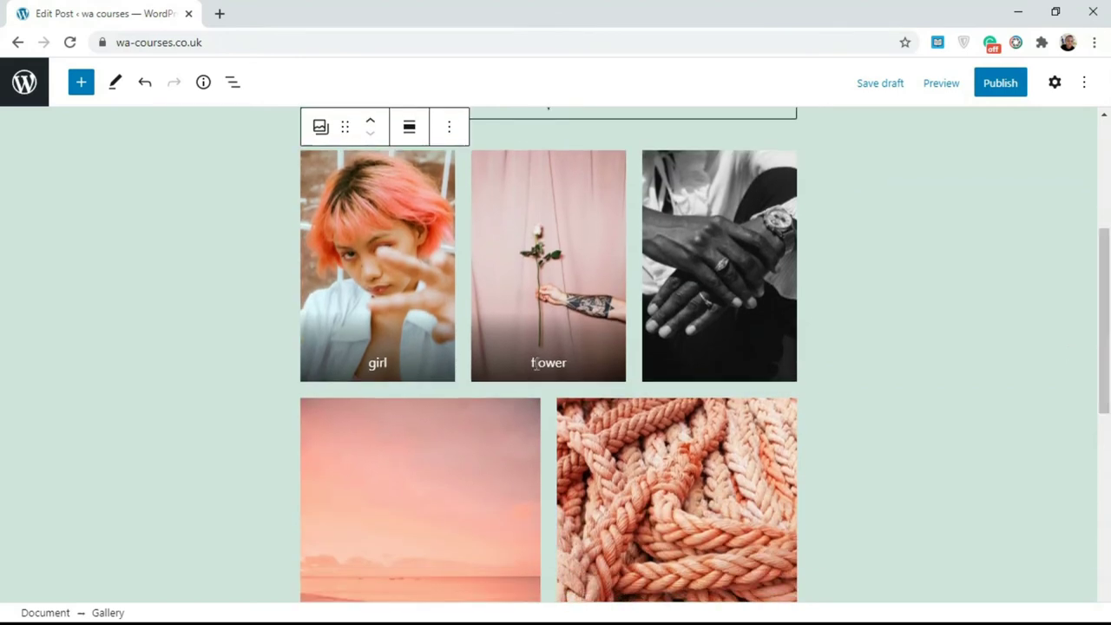
double_click(535, 363)
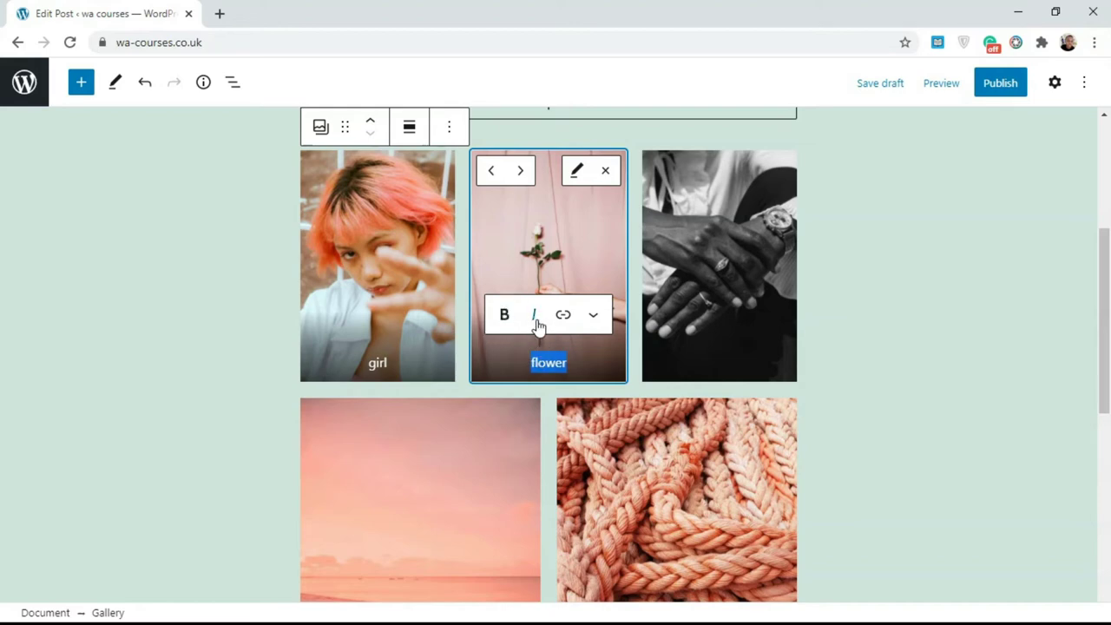
left_click(762, 270)
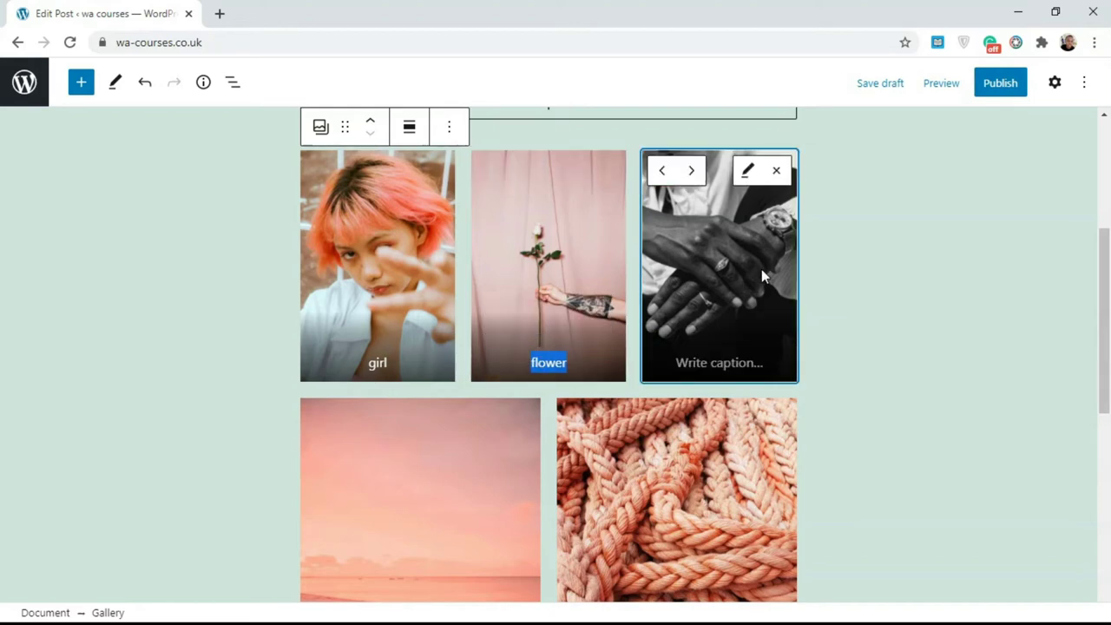
left_click(737, 365)
left_click(917, 339)
left_click_drag(917, 339, 1073, 264)
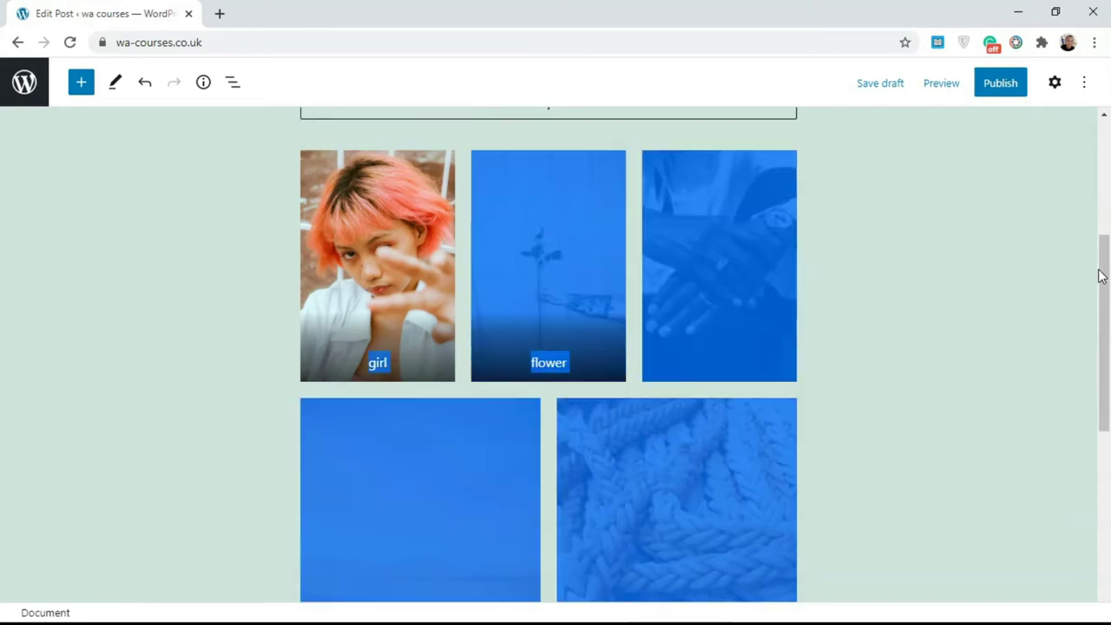
left_click(1003, 296)
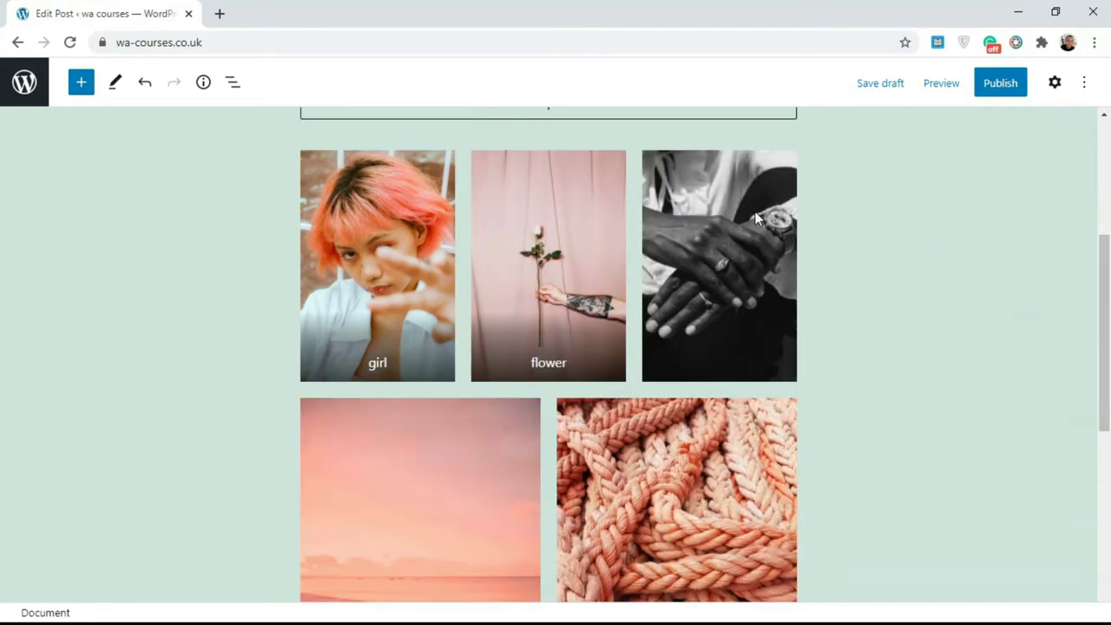
Remove the black-and-white hands image from the gallery.
left_click(591, 230)
left_click(713, 248)
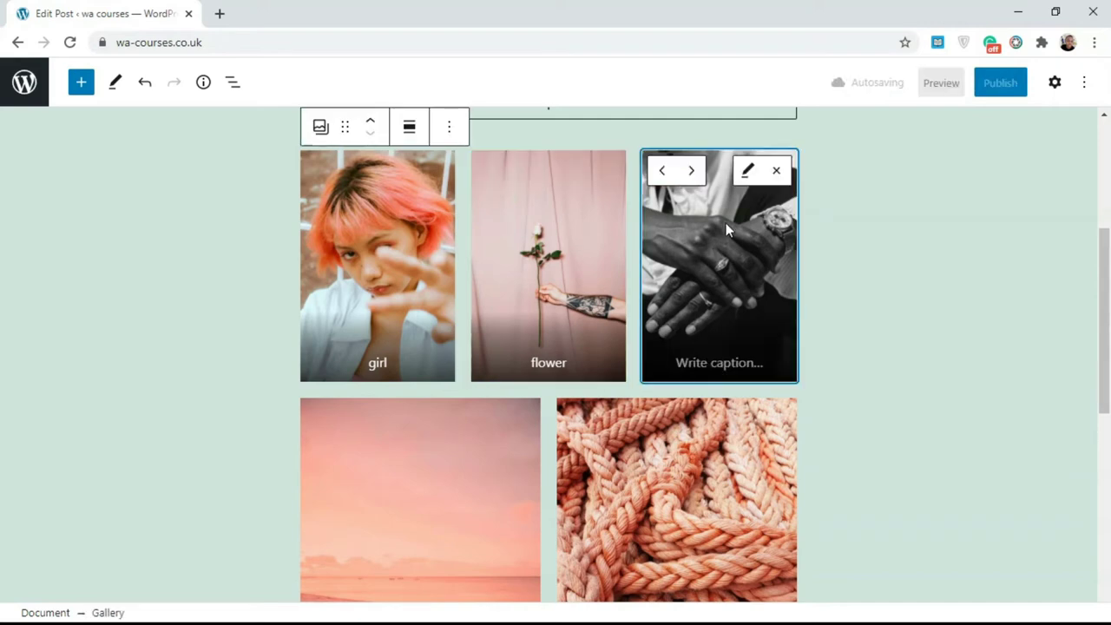
left_click(749, 172)
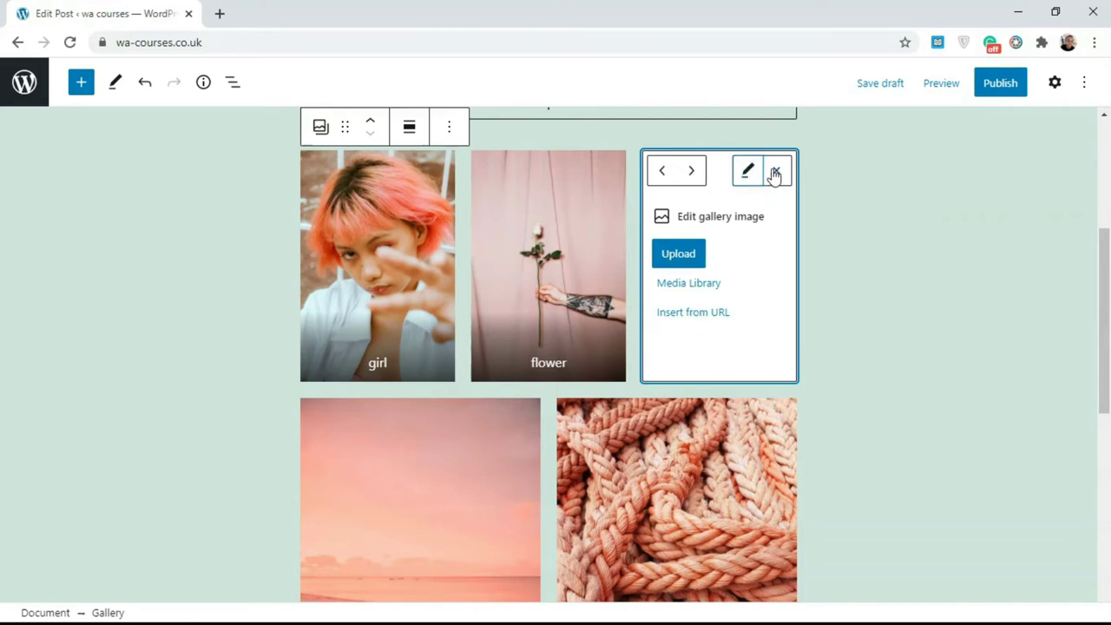
left_click(776, 171)
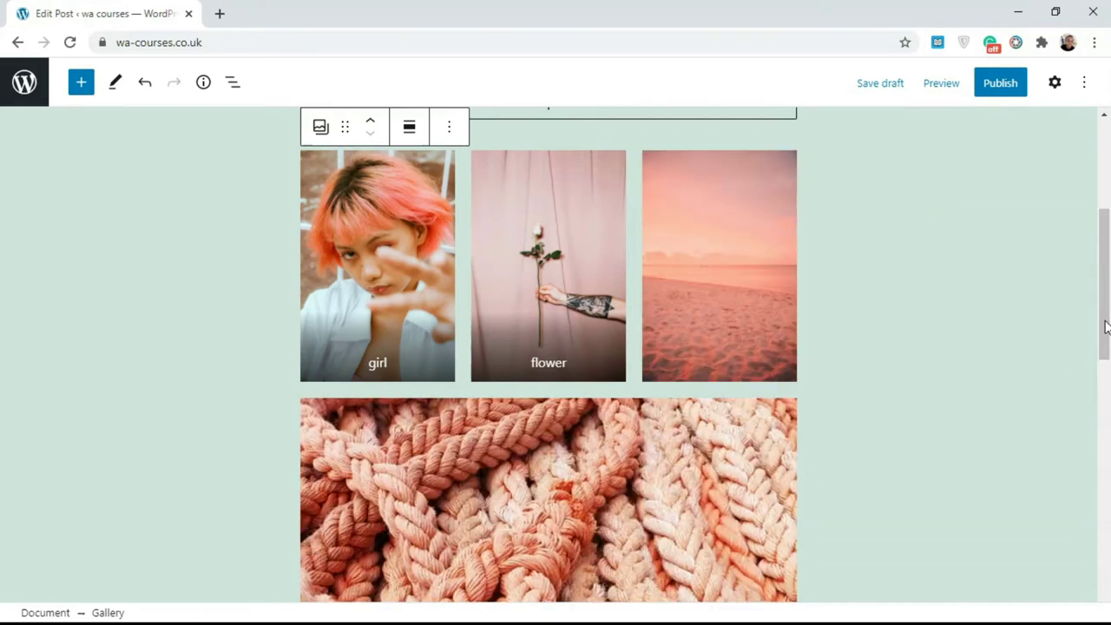
left_click_drag(1107, 325, 1104, 282)
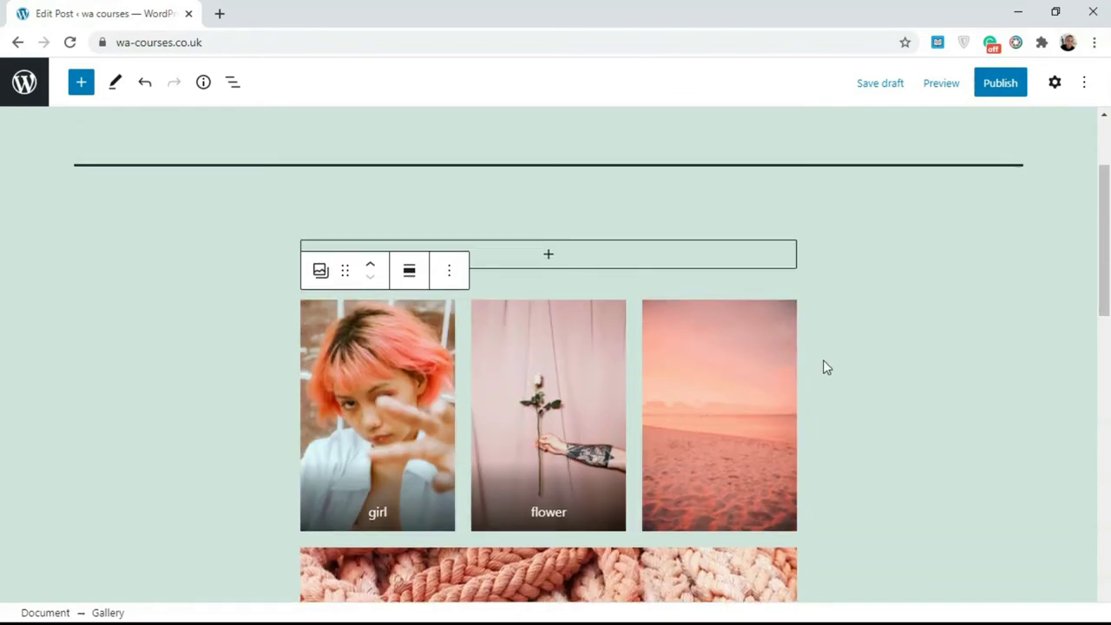
left_click(1019, 318)
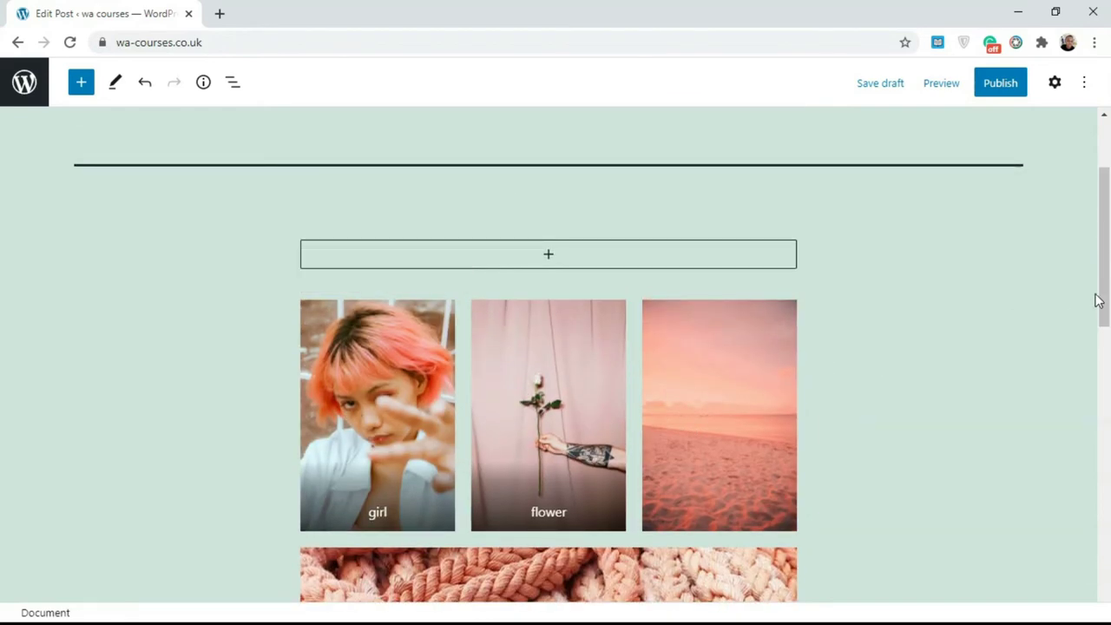
left_click_drag(1104, 310, 1089, 330)
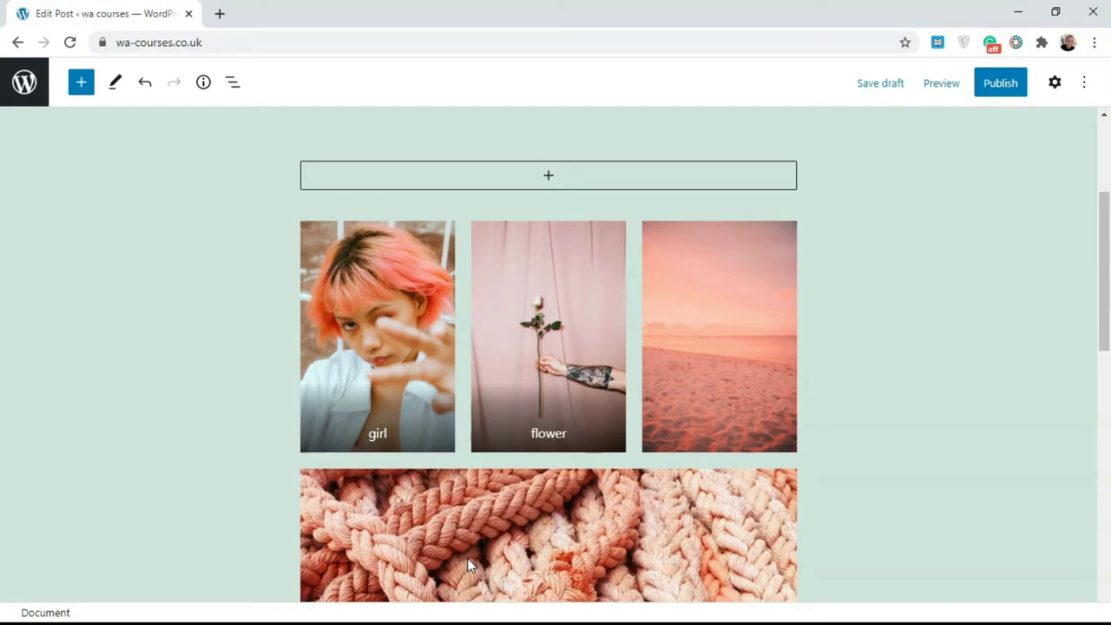
Check the remaining girl and flower images, then select the whole Gallery block.
left_click(405, 265)
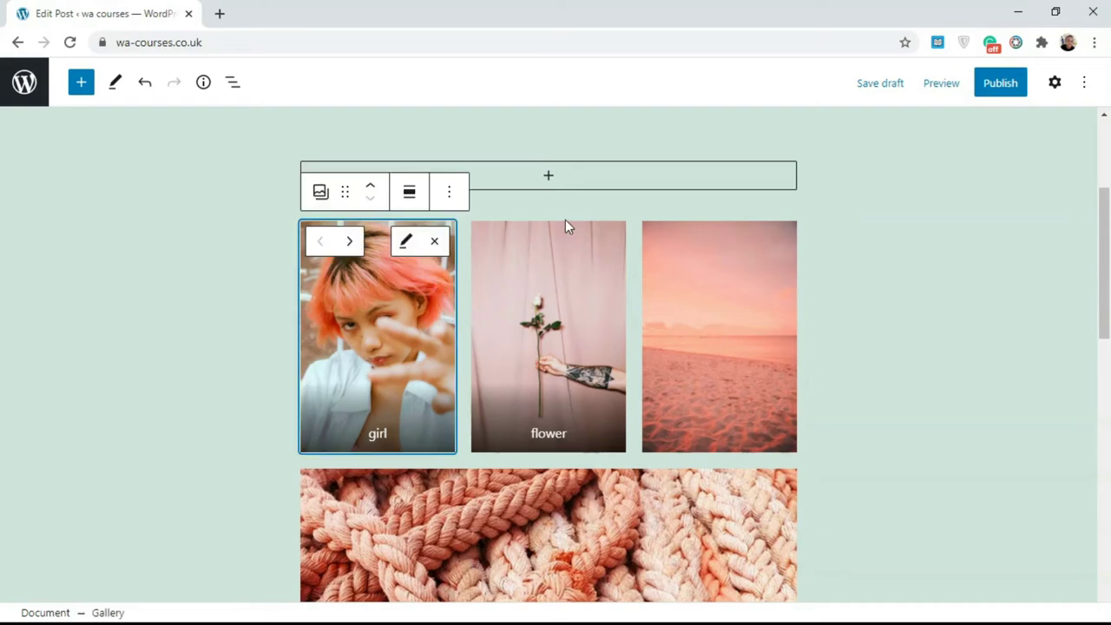
scroll(566, 220, "down", 5)
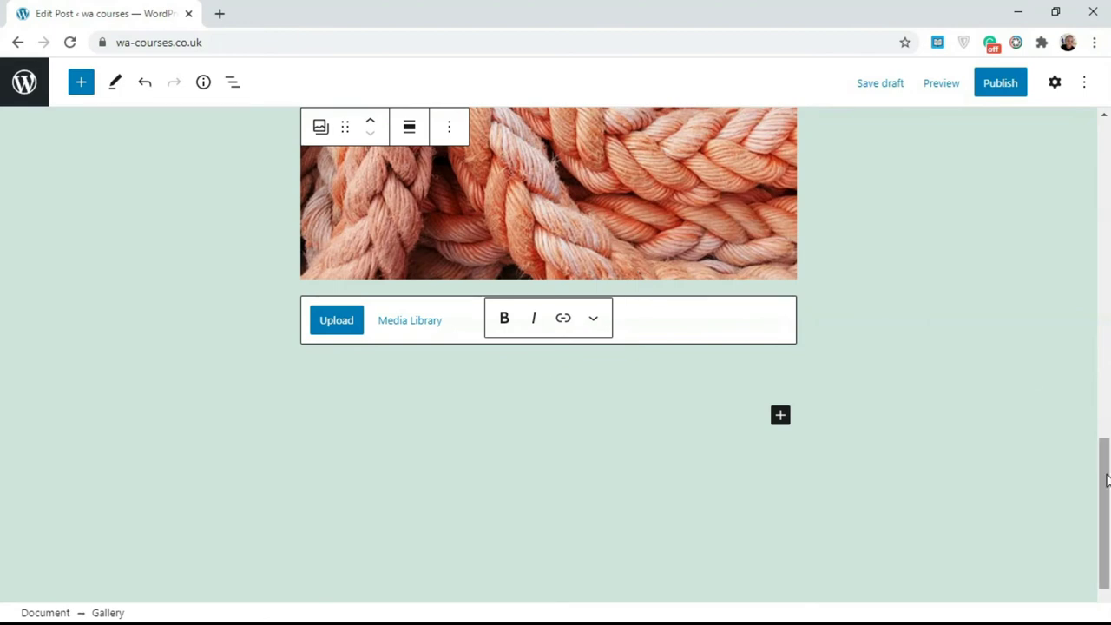
left_click_drag(1107, 480, 1096, 241)
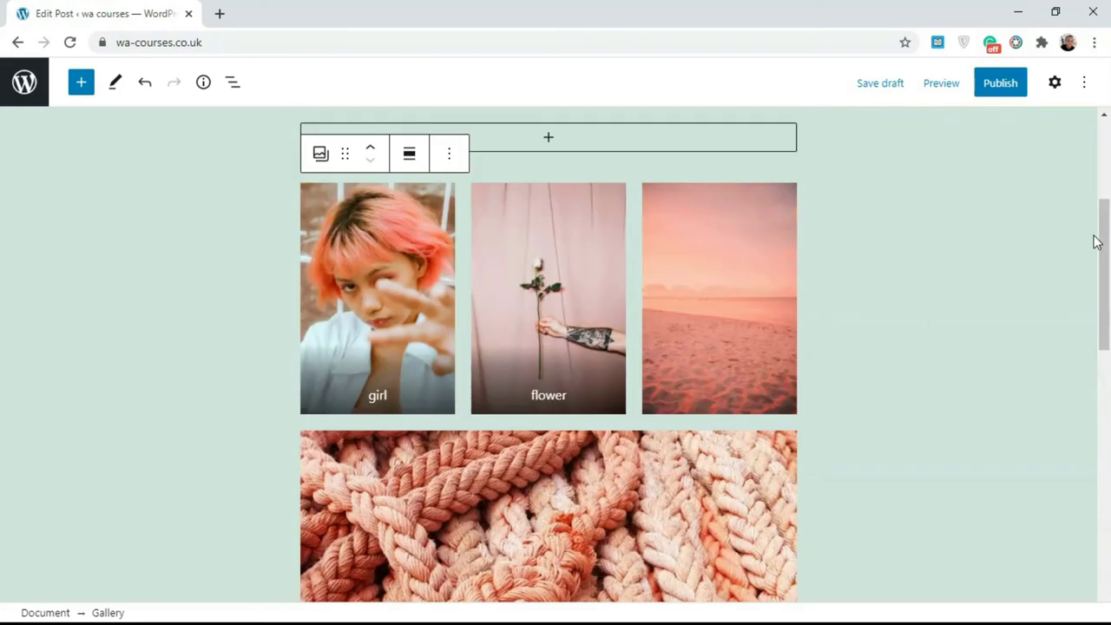
left_click(551, 158)
left_click(504, 249)
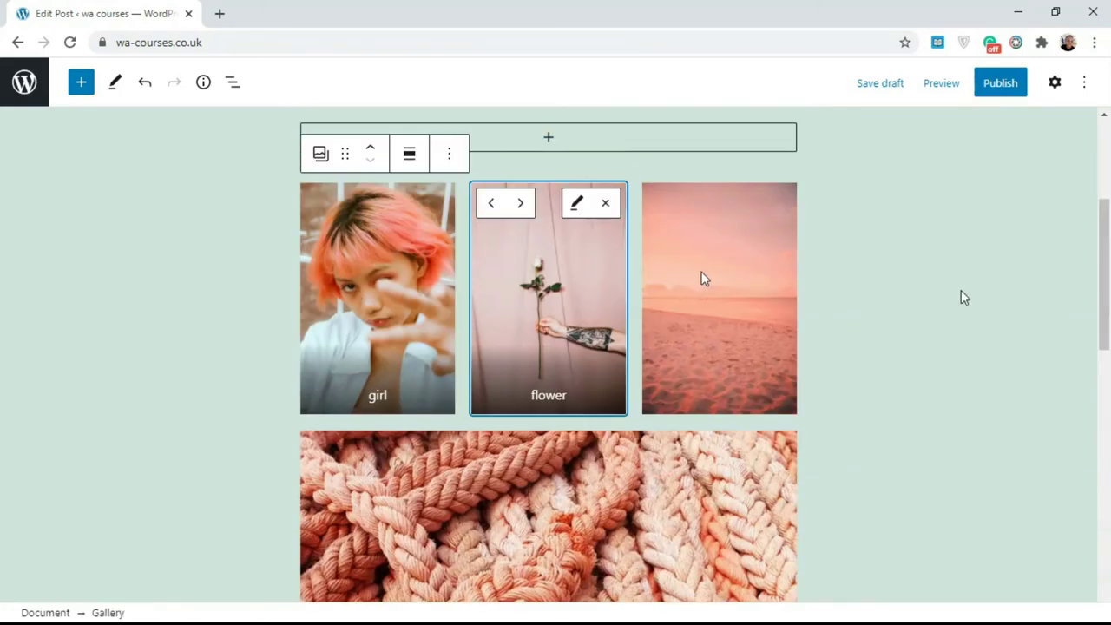
left_click_drag(365, 395, 771, 296)
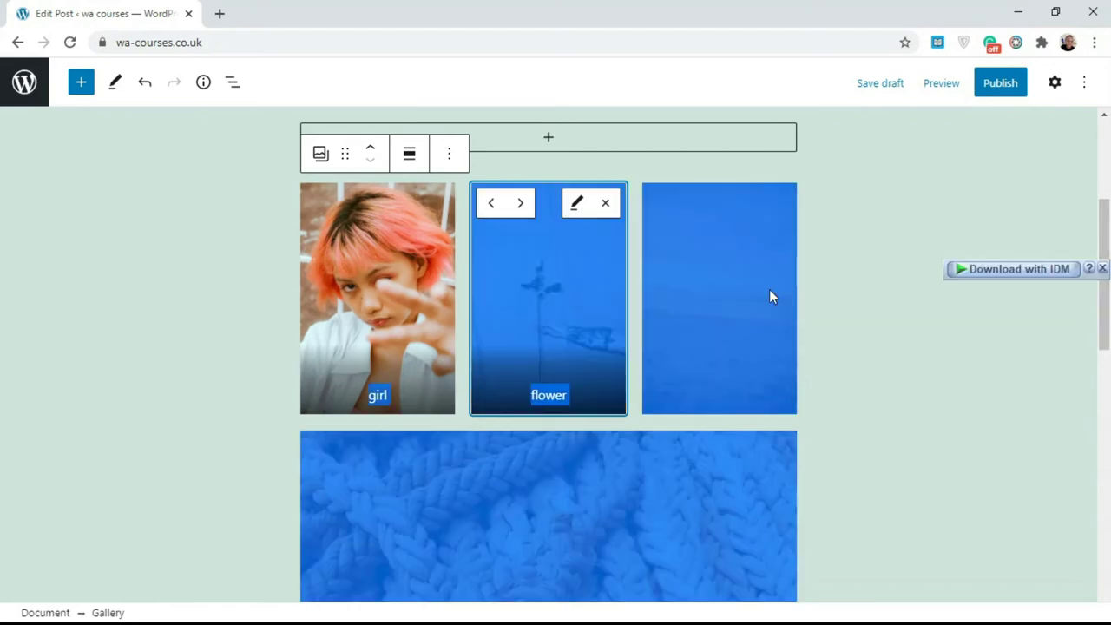
left_click(875, 354)
left_click(633, 226)
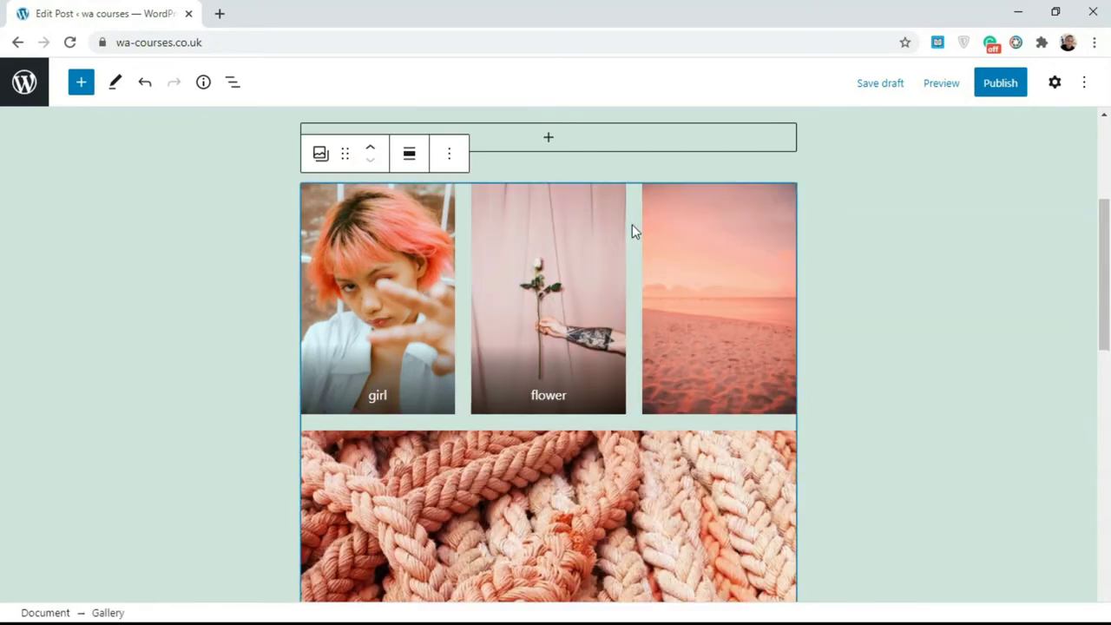
Try centre, left and right alignments on the gallery, returning to centre.
left_click(410, 154)
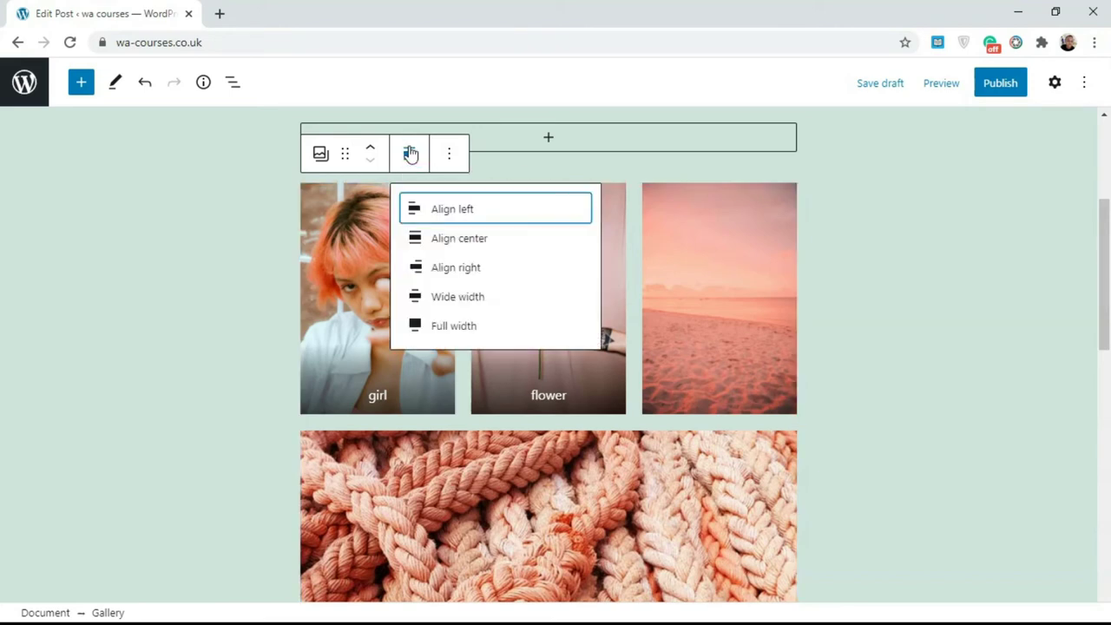
left_click(462, 240)
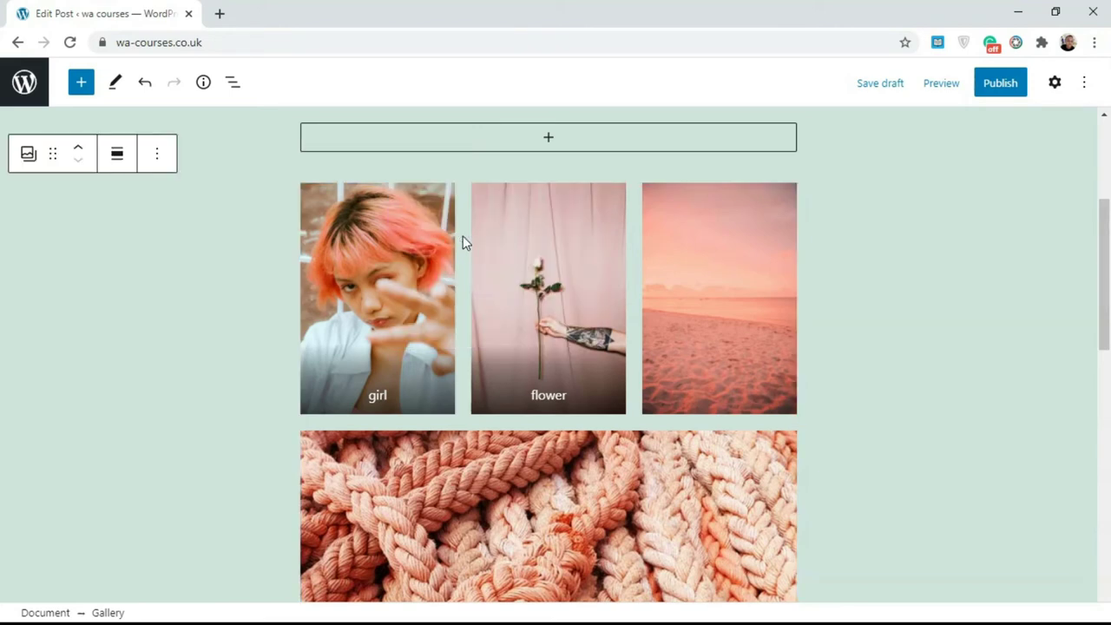
left_click(117, 153)
left_click(168, 222)
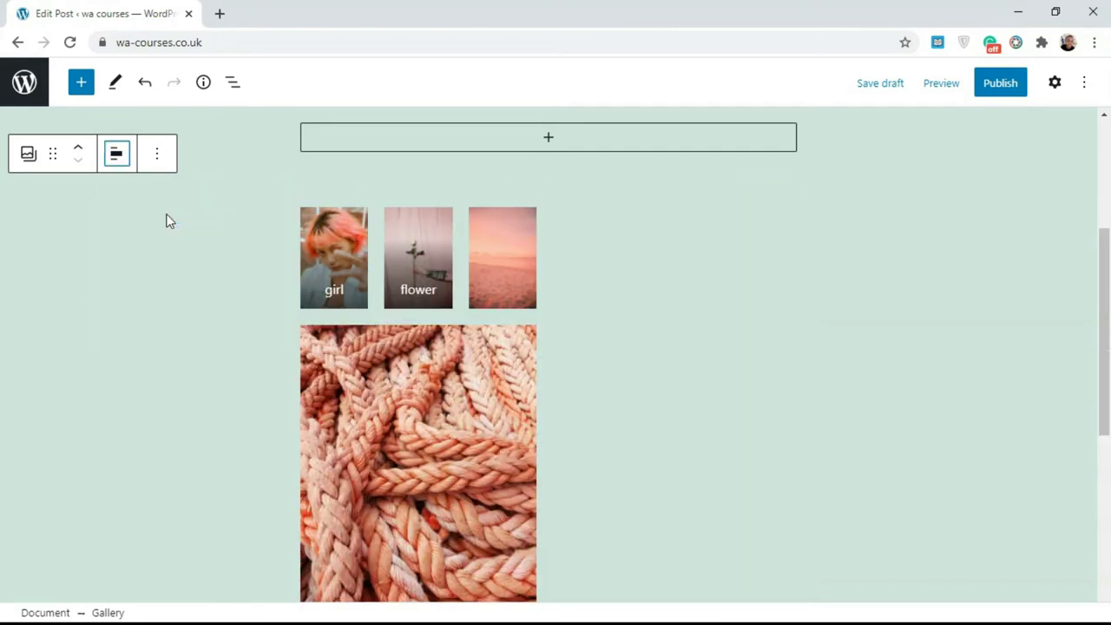
left_click(102, 160)
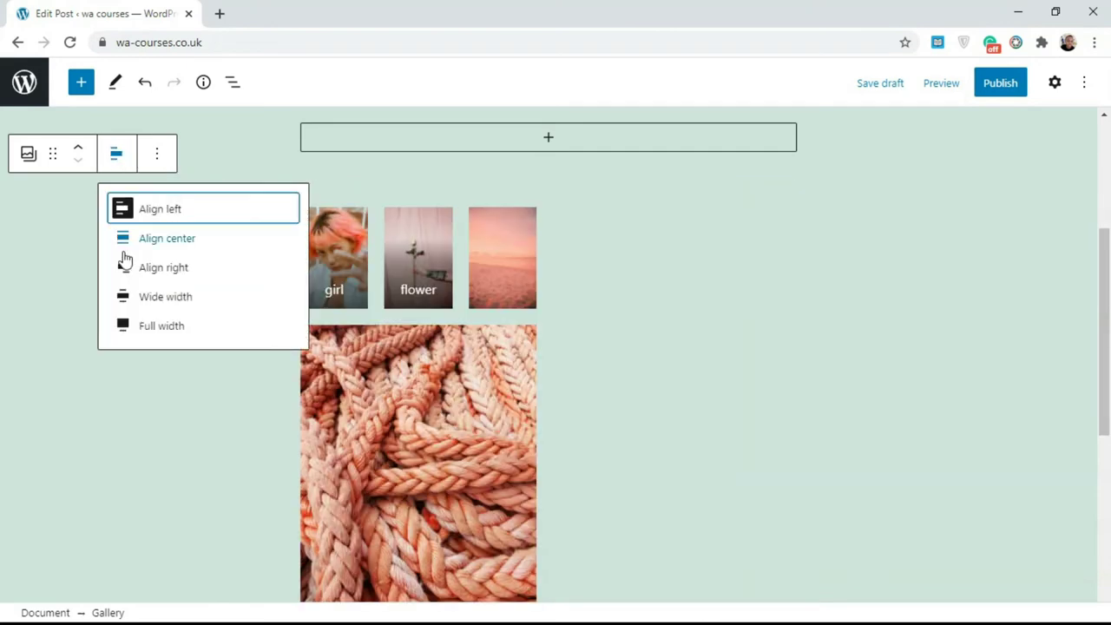
left_click(156, 266)
left_click(119, 154)
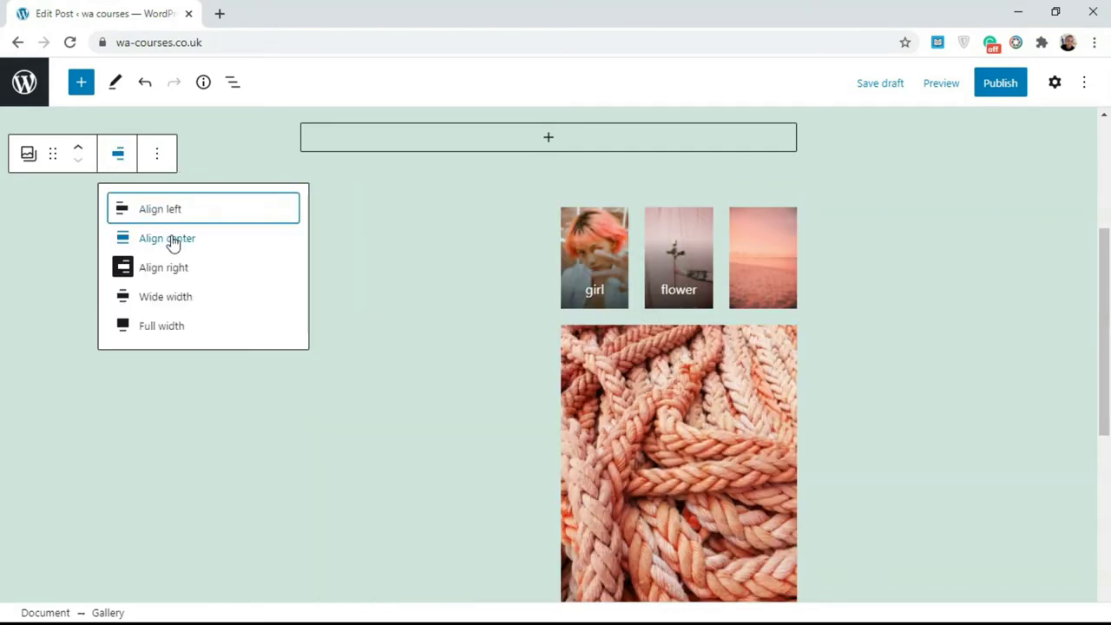
left_click(171, 241)
Switch the gallery through wide and full width, finishing with centre alignment.
left_click(119, 154)
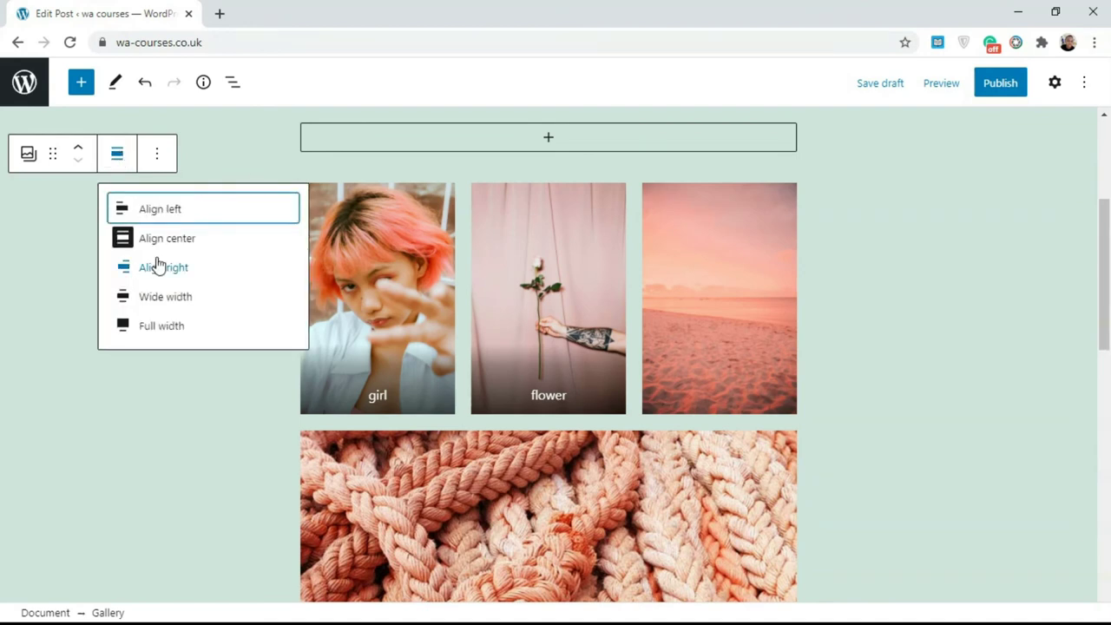
left_click(173, 291)
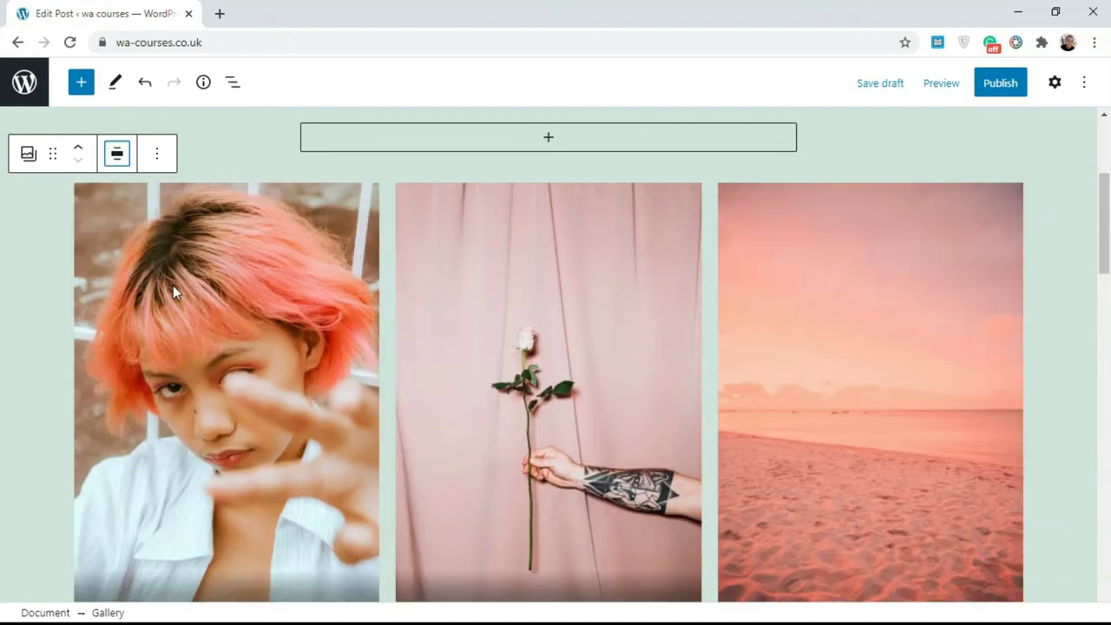
left_click(119, 149)
left_click(161, 327)
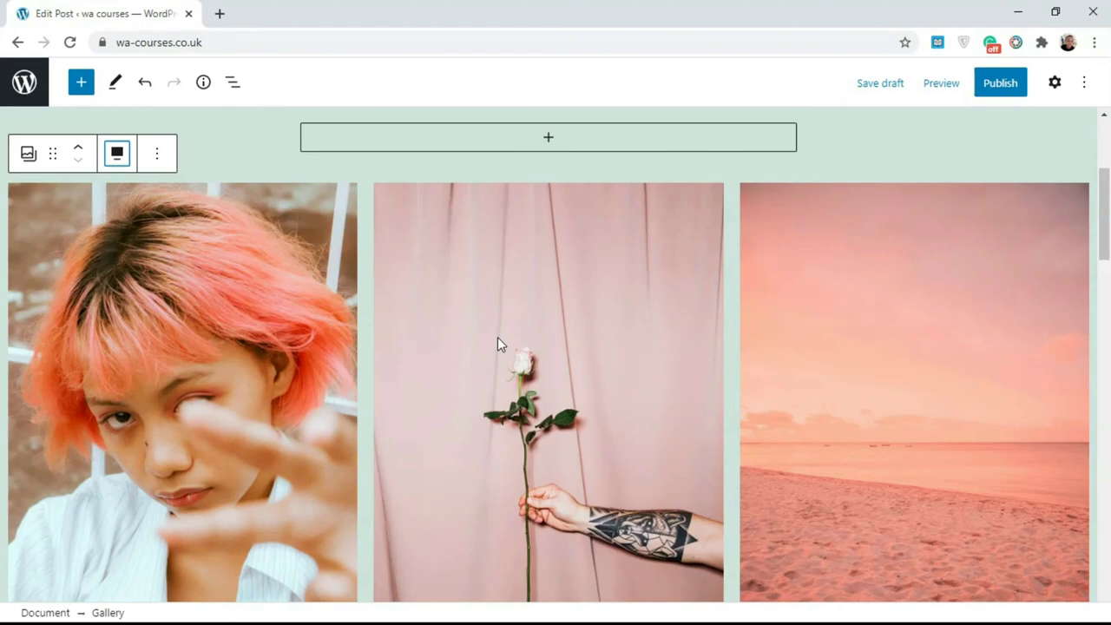
mouse_move(1102, 215)
left_mouse_down()
mouse_move(1103, 362)
mouse_move(1102, 232)
left_mouse_up()
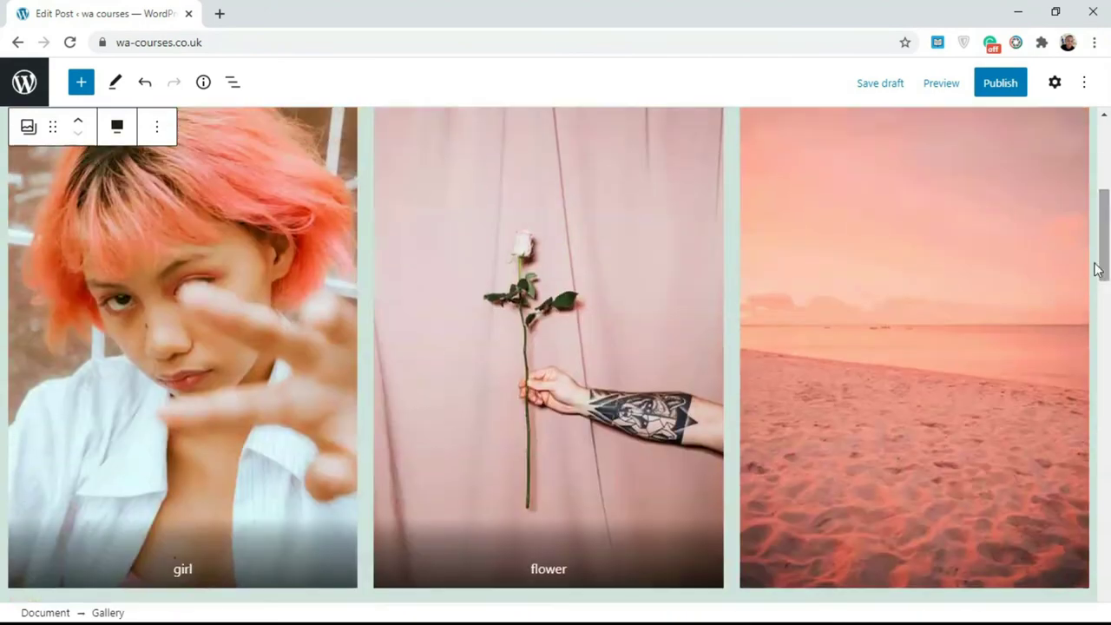
left_click(127, 137)
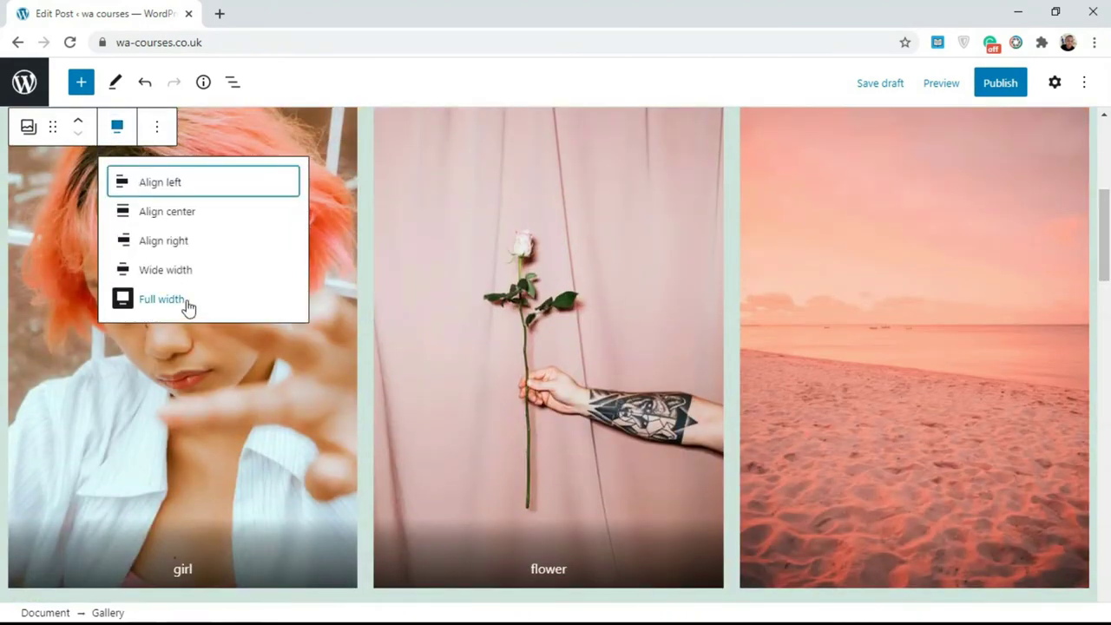
left_click(165, 270)
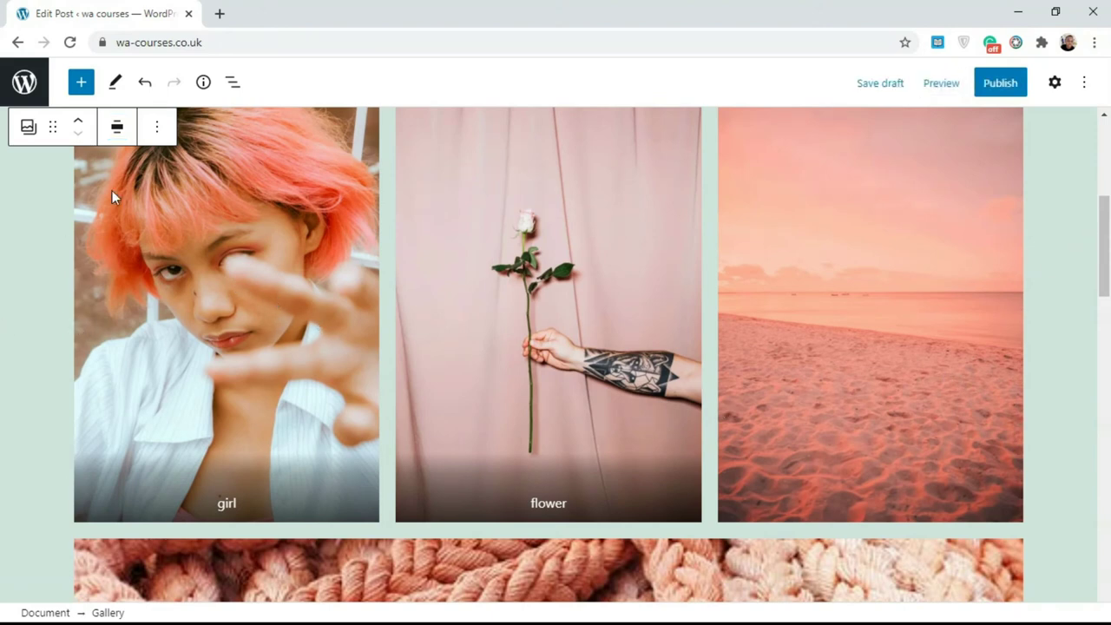
left_click(117, 127)
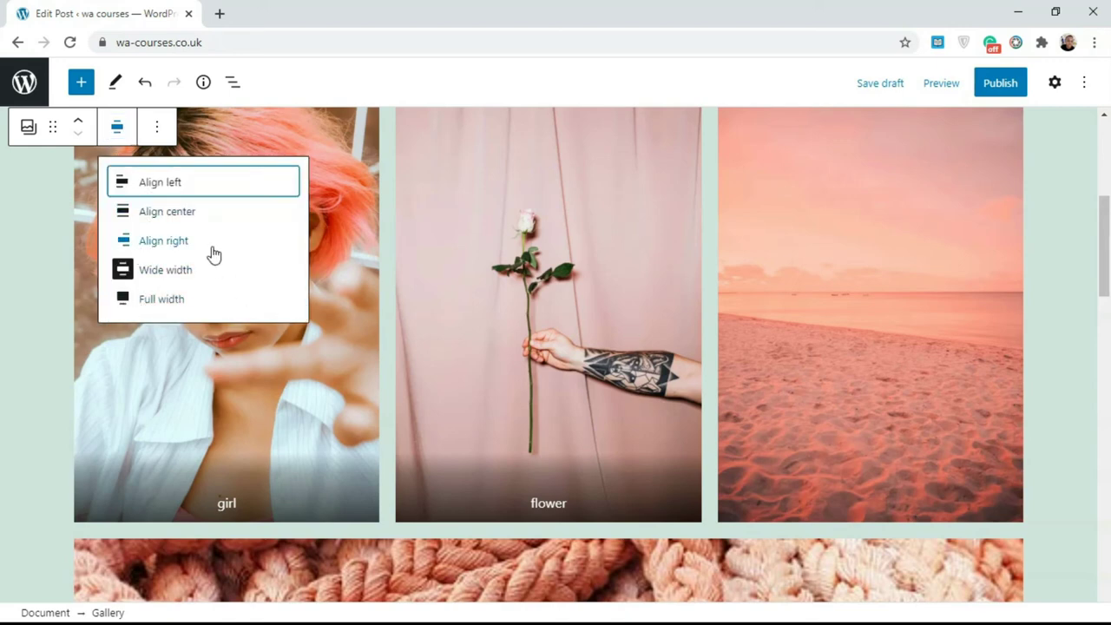
left_click(190, 214)
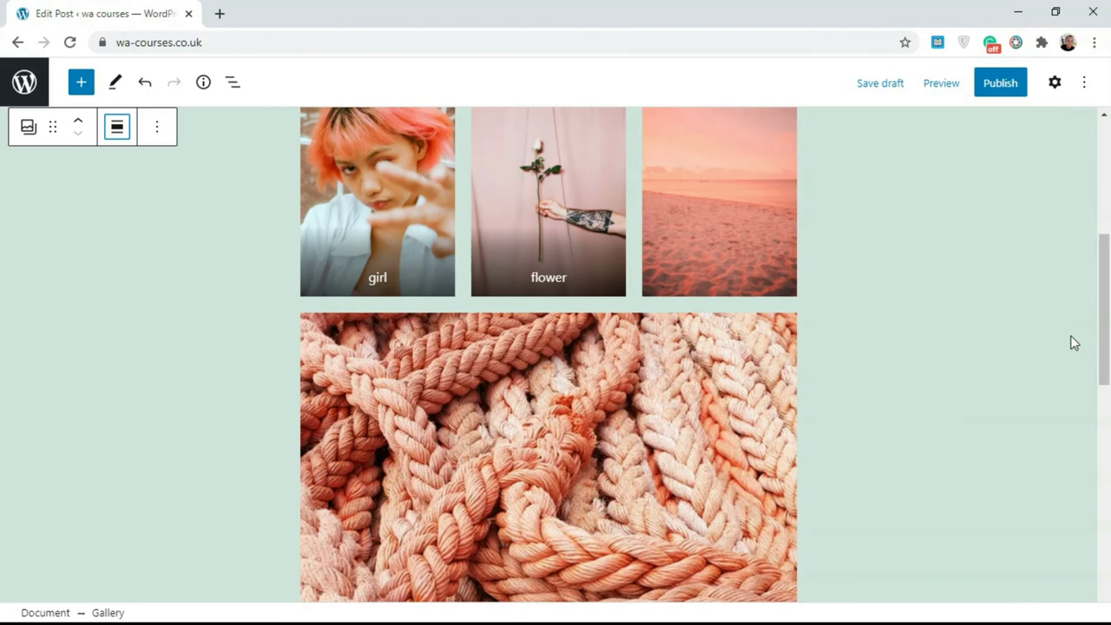
left_click_drag(1104, 347, 1095, 281)
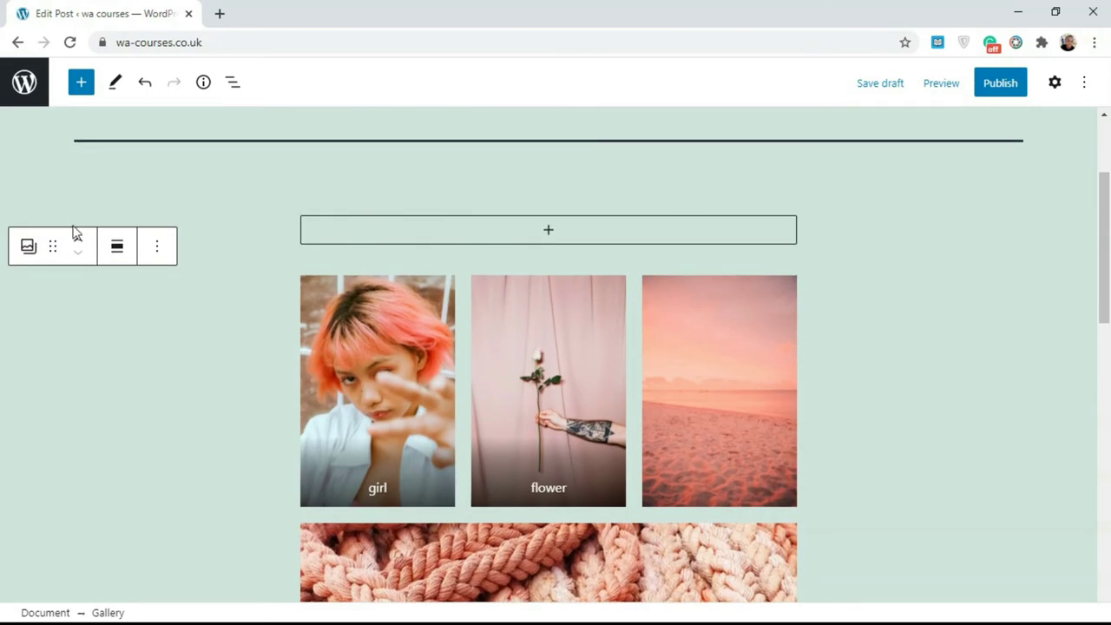
left_click(28, 247)
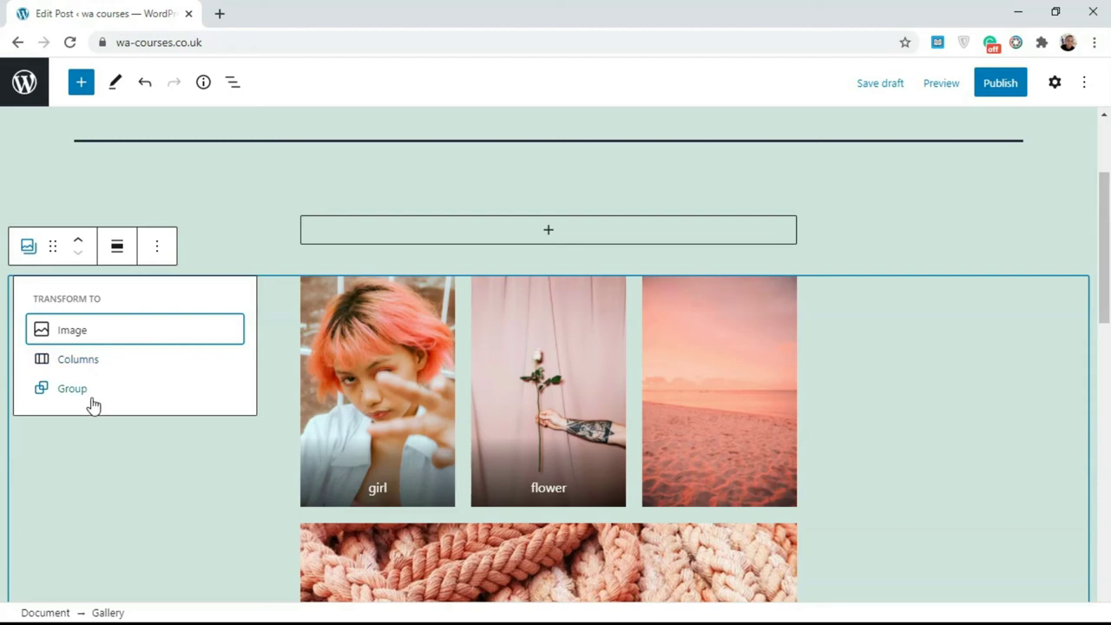
left_click(167, 247)
left_click(167, 248)
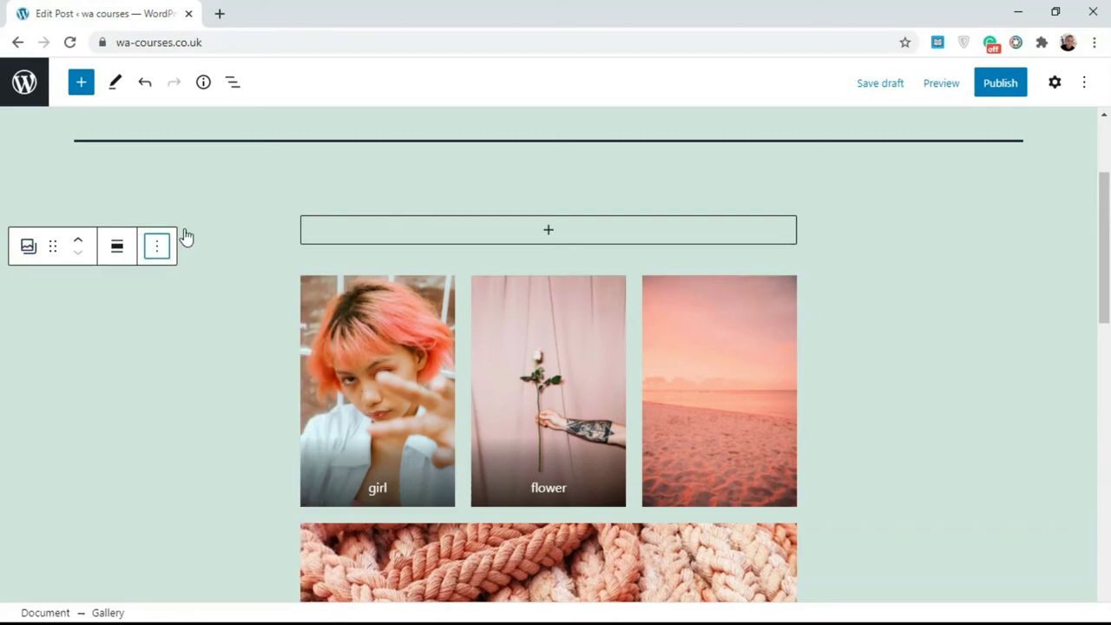
left_click(350, 326)
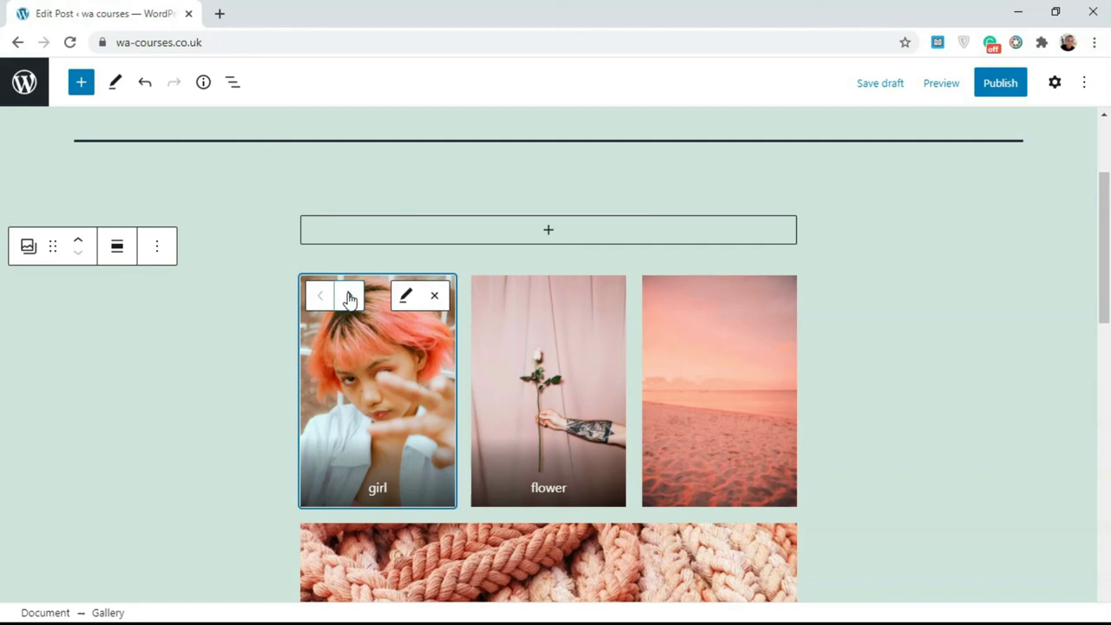
left_click(344, 297)
left_click(521, 297)
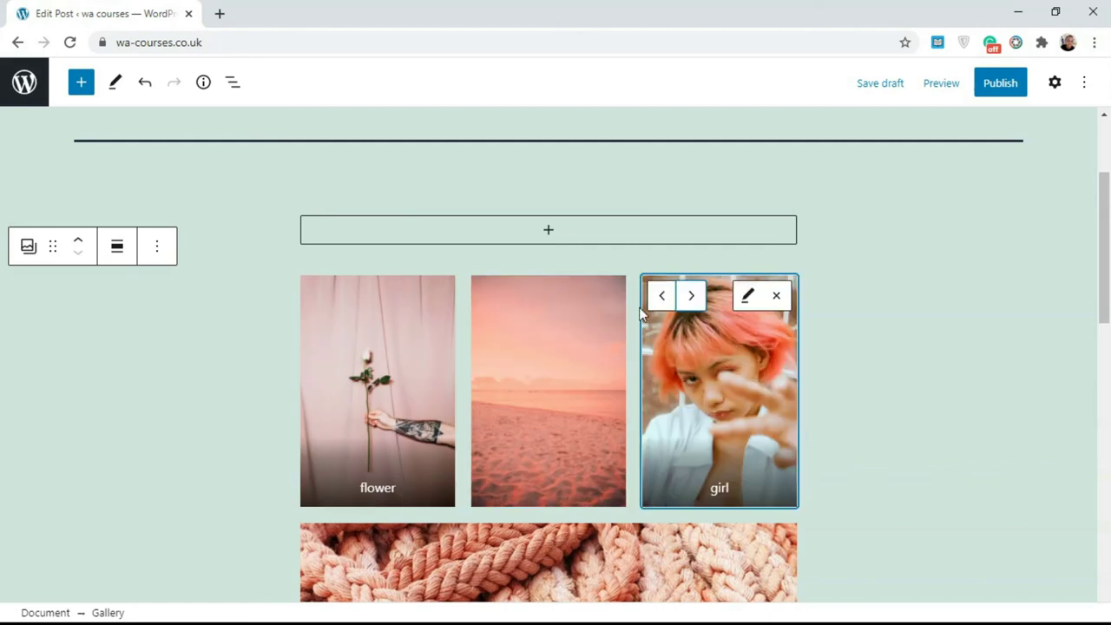
left_click(657, 302)
left_click(492, 298)
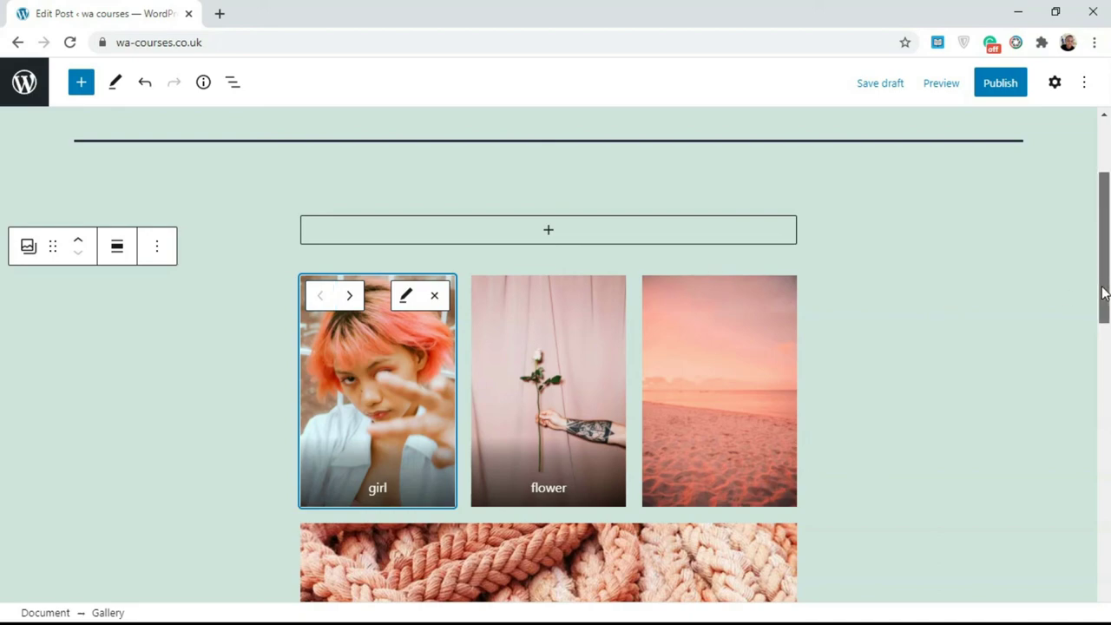
left_click_drag(1105, 290, 1104, 346)
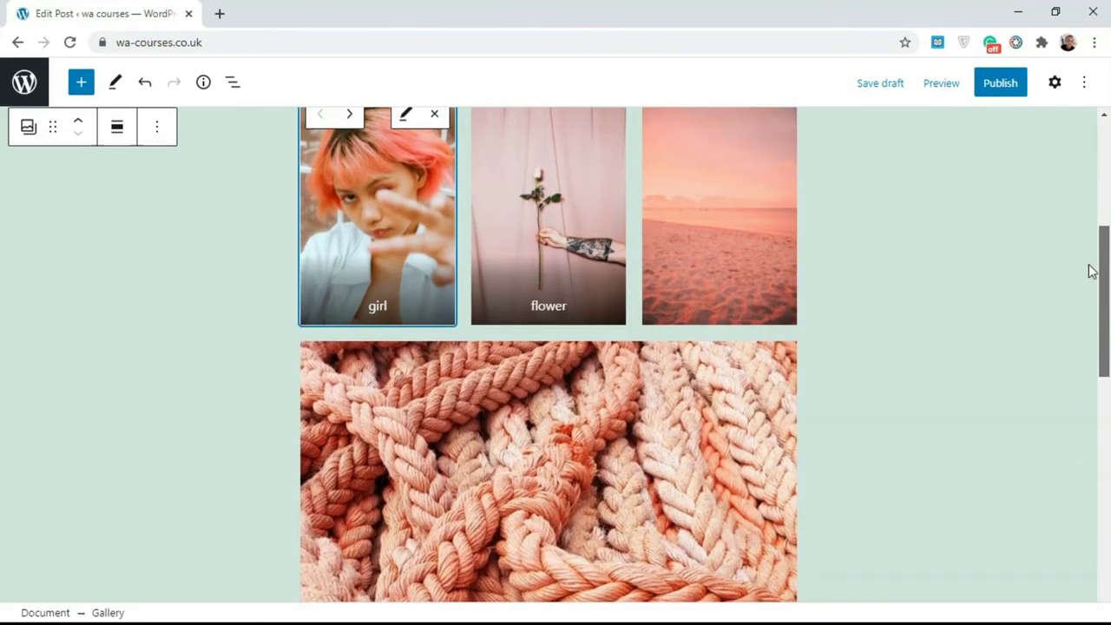
scroll(1092, 272, "up", 3)
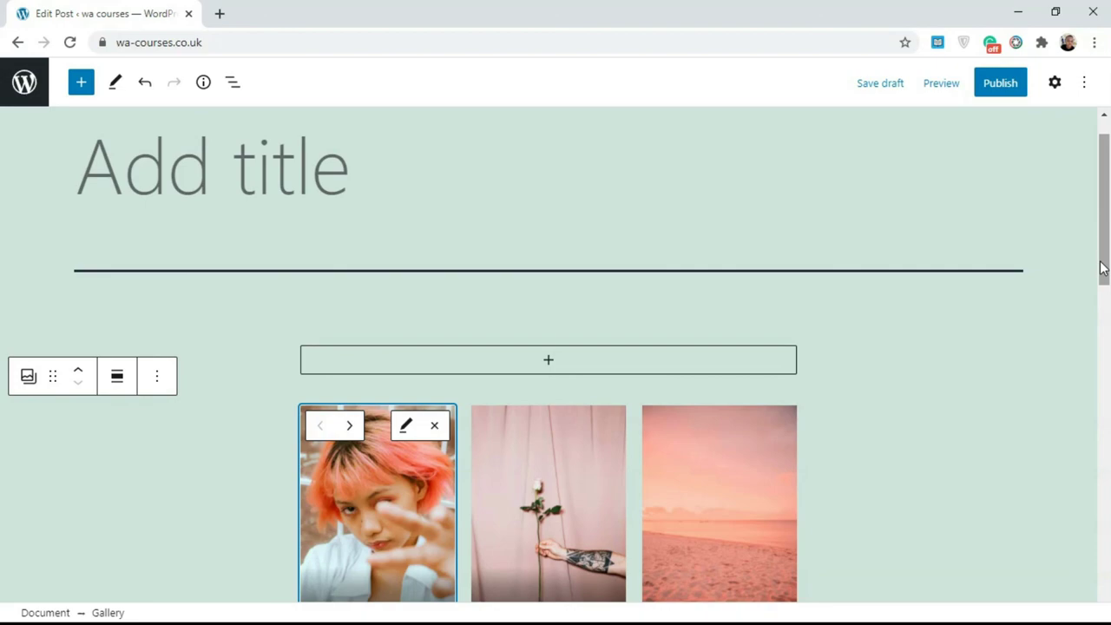
left_click_drag(1105, 260, 1077, 394)
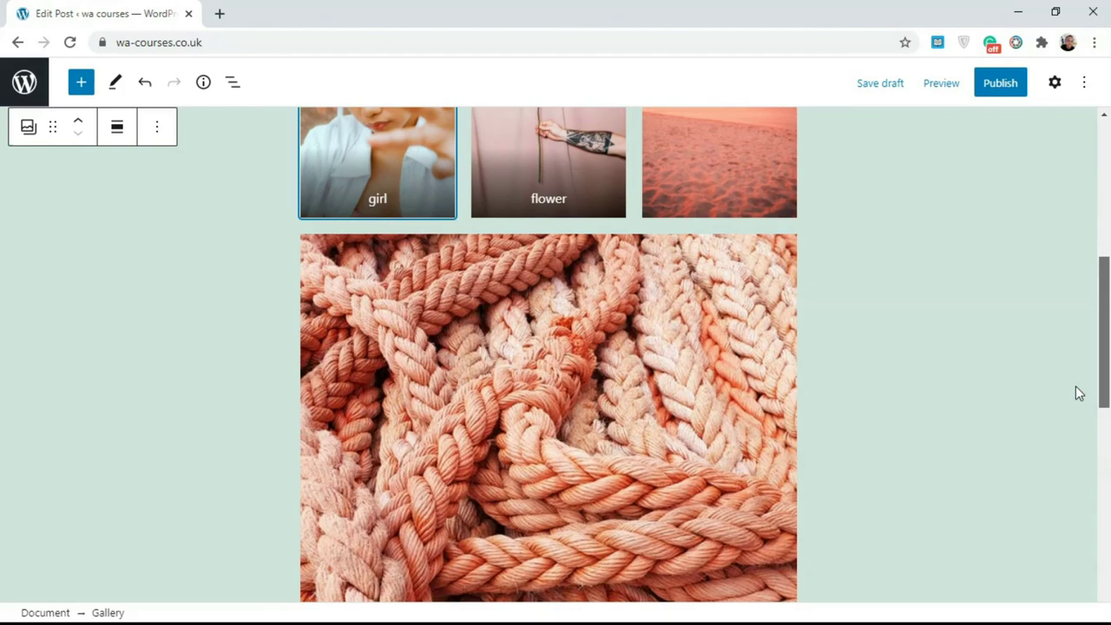